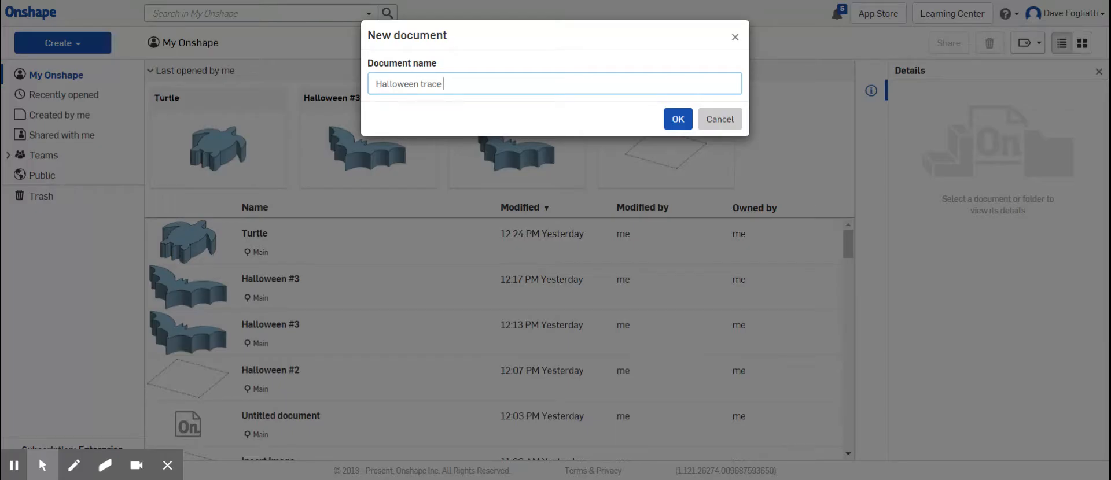
Create the document Halloween trace and start a sketch on the Top plane, seen from the top view
left_click(678, 119)
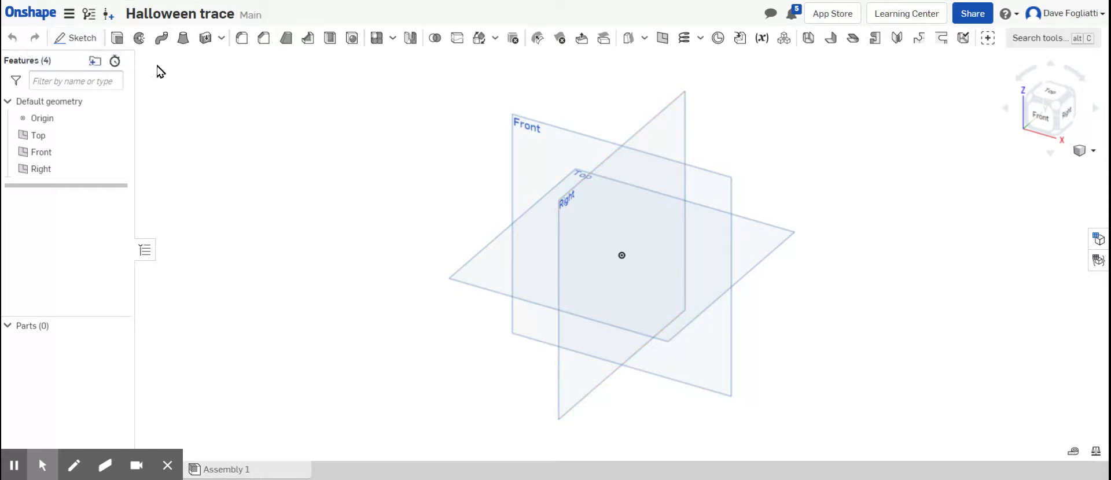
left_click(82, 40)
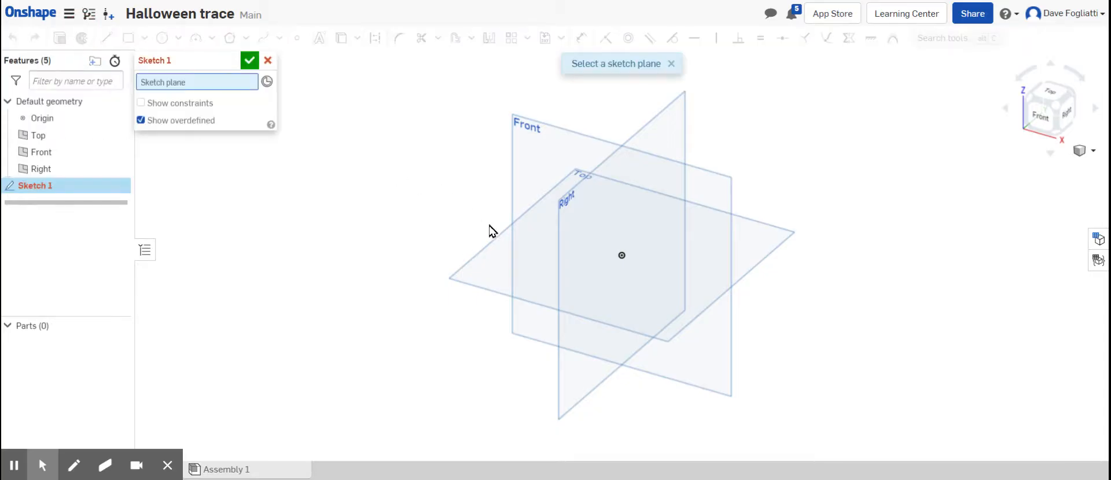
left_click(540, 272)
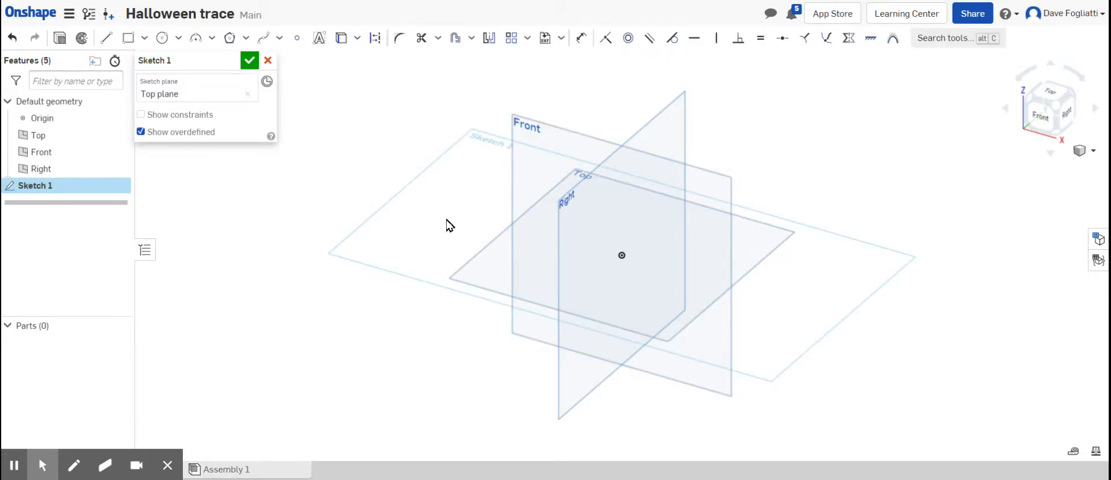
left_click(1051, 93)
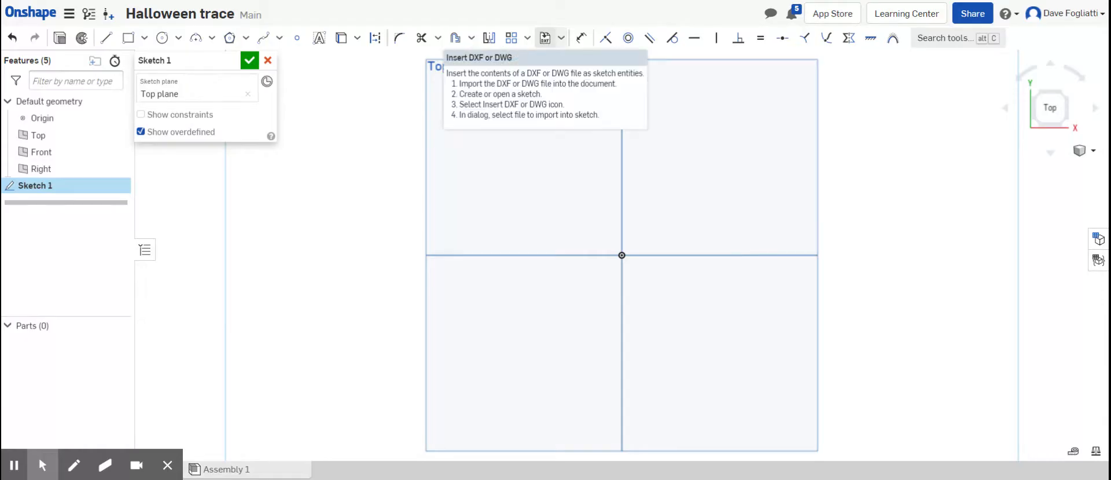
left_click(561, 39)
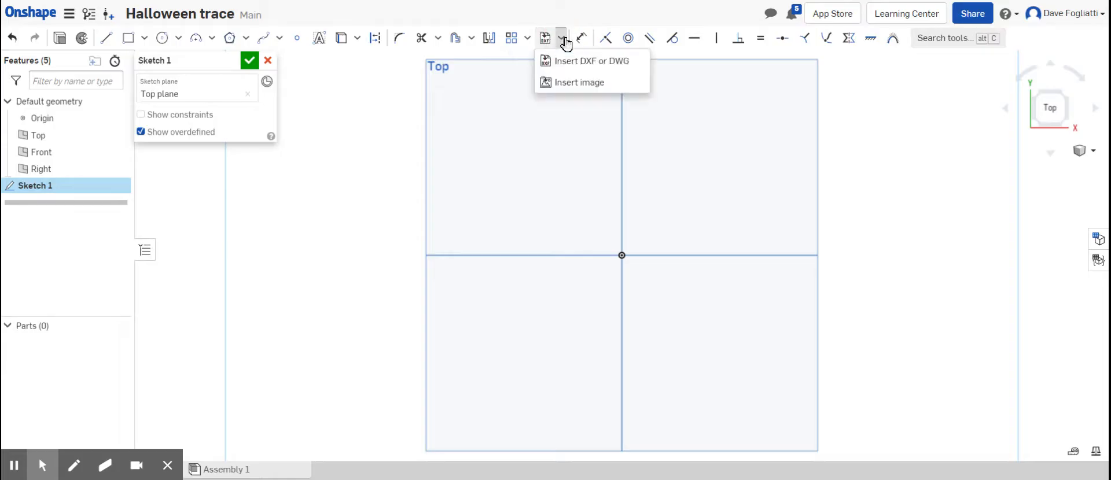
left_click(588, 83)
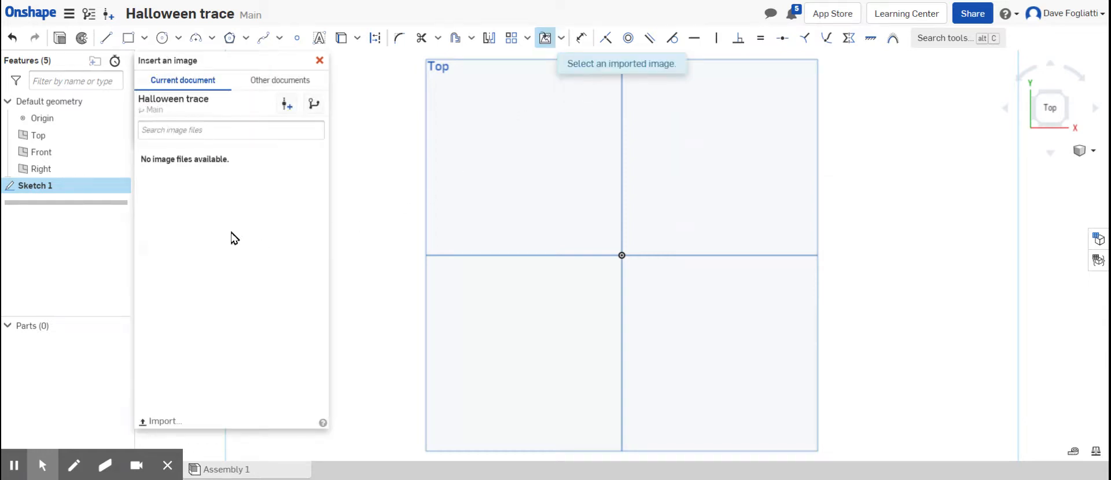
left_click(156, 423)
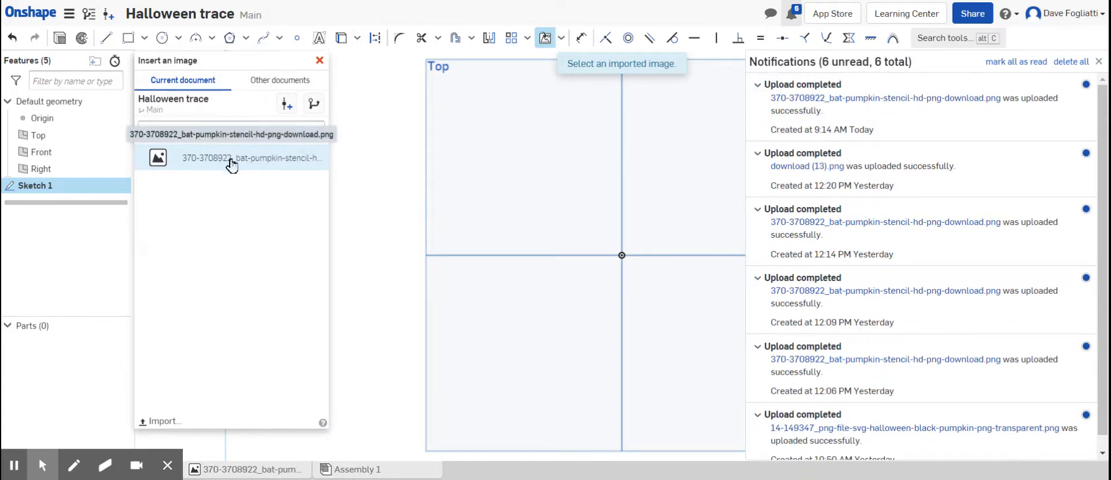
left_click(209, 168)
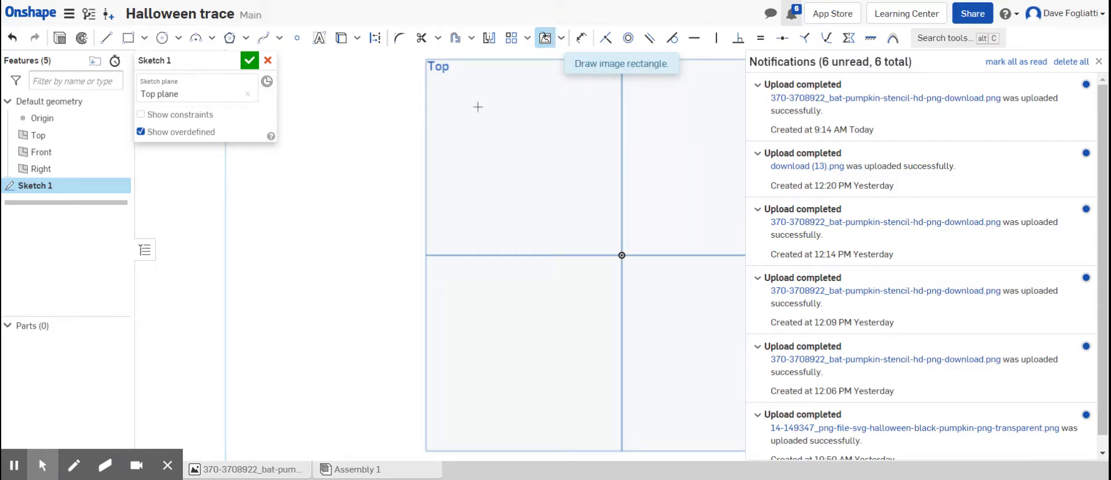
left_click(1098, 61)
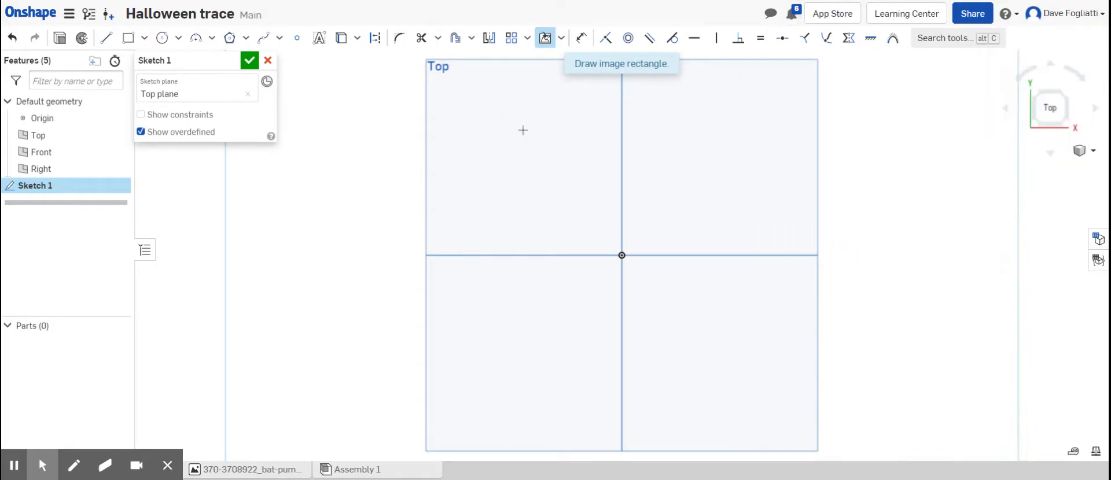
left_click_drag(478, 108, 767, 301)
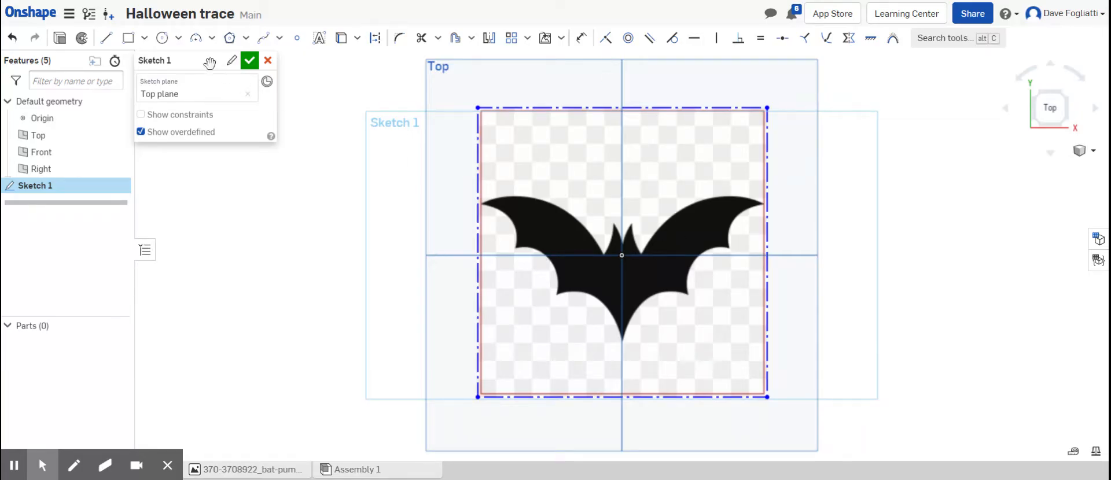
Rename the image sketch as Bat Image and finish it
left_click(232, 63)
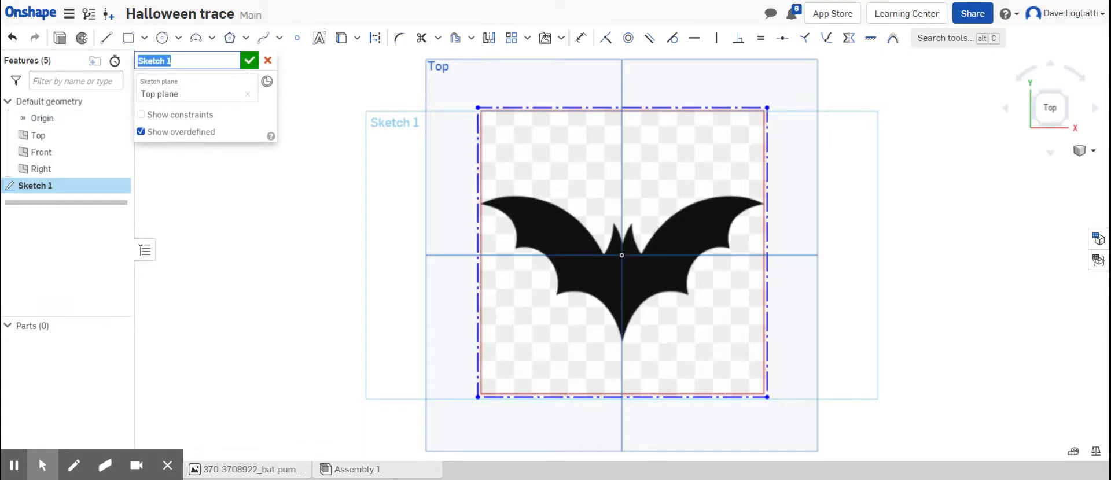
type("Bat Image")
left_click(249, 60)
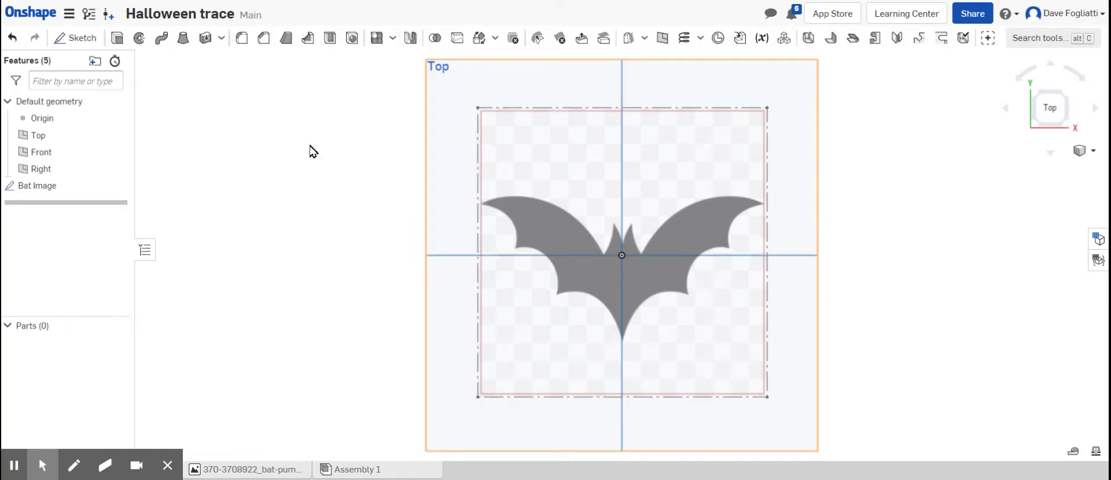
Create a second sketch on the Top plane, name it trace of image and accept it
left_click(76, 38)
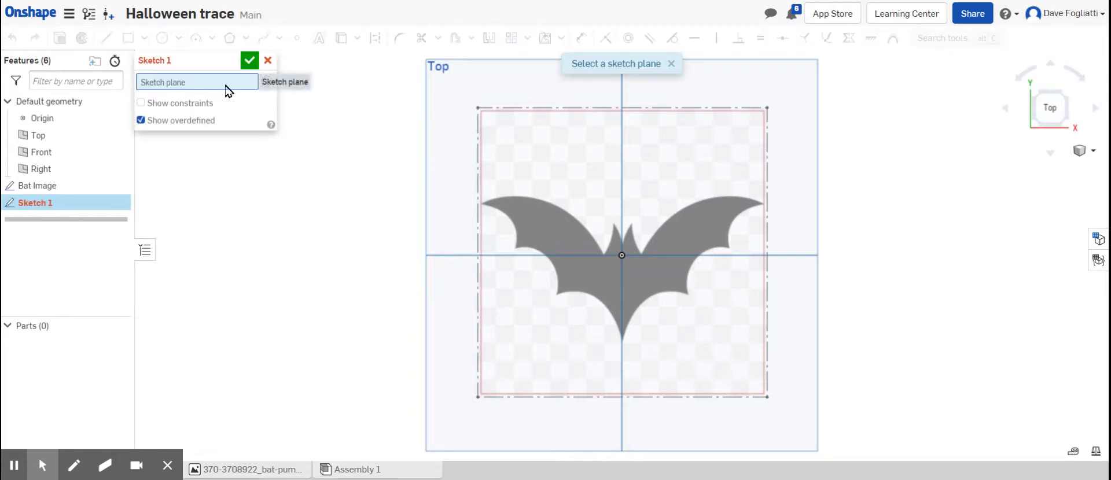
left_click(447, 110)
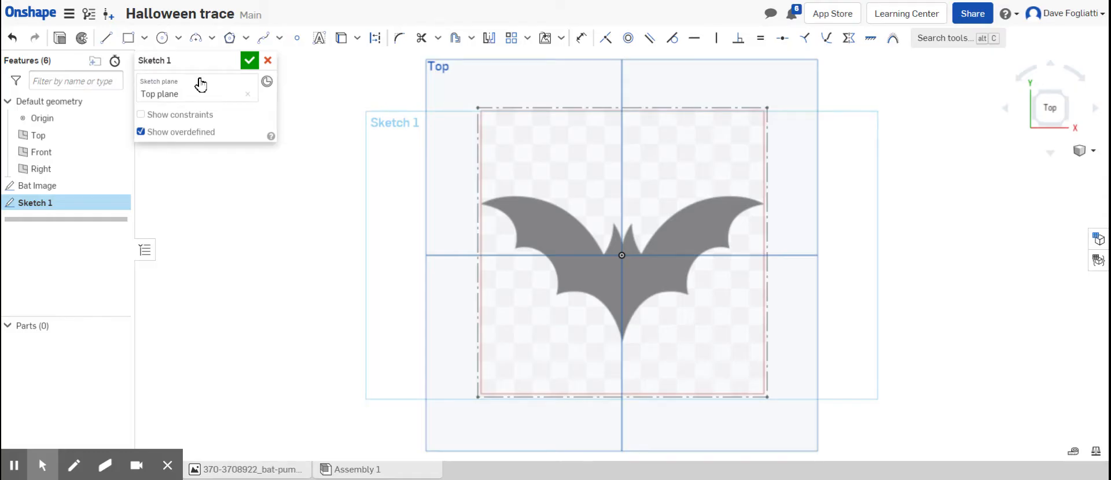
left_click(238, 60)
type("trace of image")
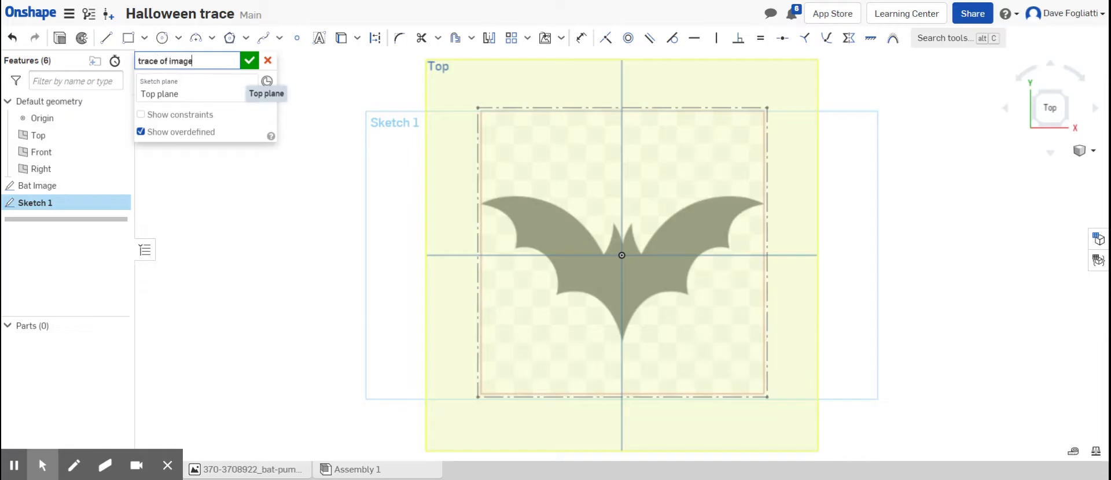
left_click(251, 61)
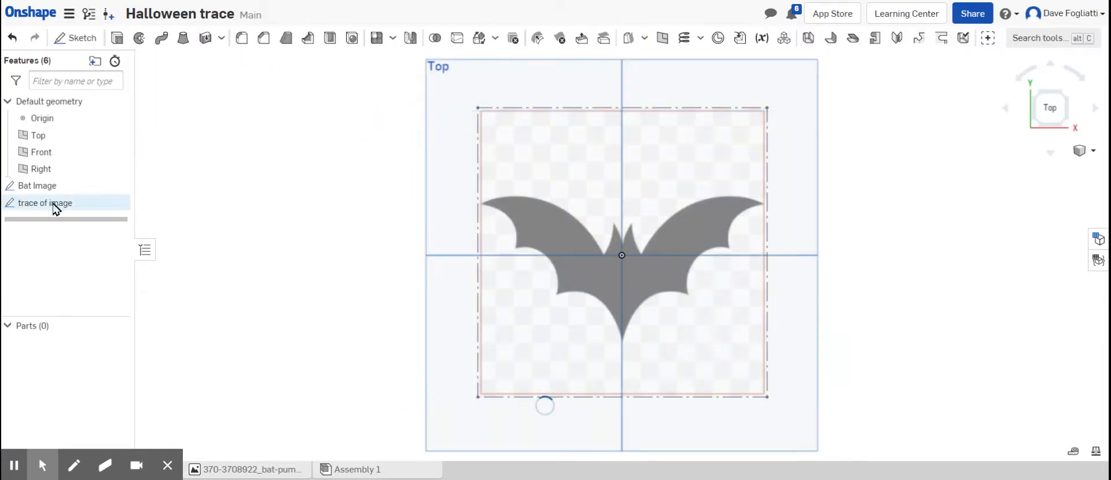
Reopen the trace of image sketch and begin a spline at the notch between the ears, tracing the bat's right ear to its base
right_click(86, 205)
left_click(101, 224)
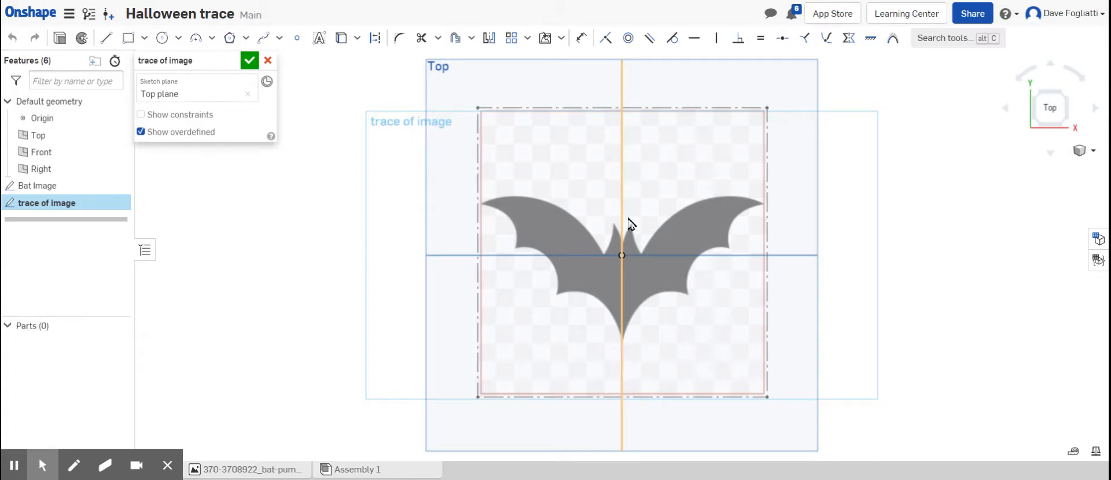
scroll(629, 226, "up", 3)
scroll(631, 227, "up", 2)
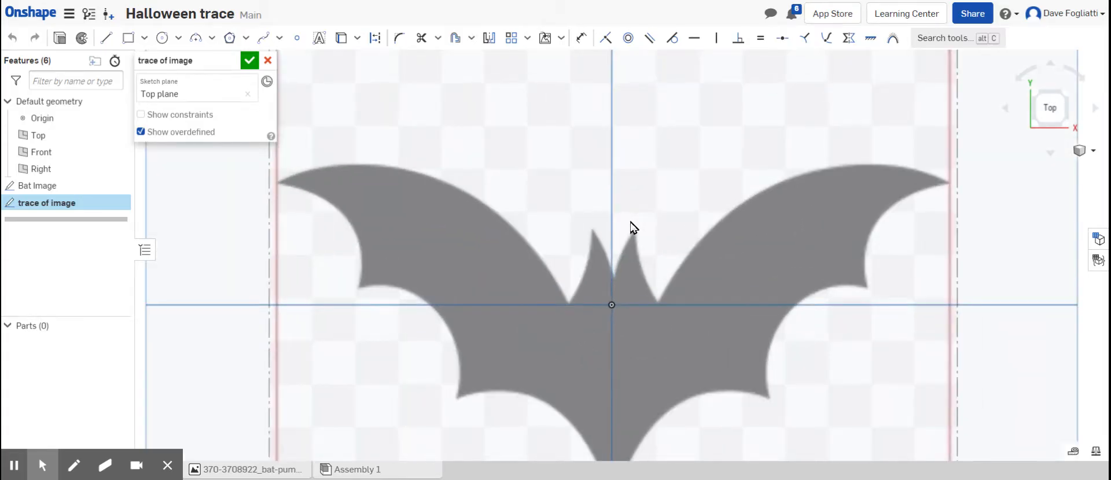
mouse_move(633, 227)
middle_mouse_down()
mouse_move(585, 241)
mouse_move(541, 176)
mouse_move(551, 148)
middle_mouse_up()
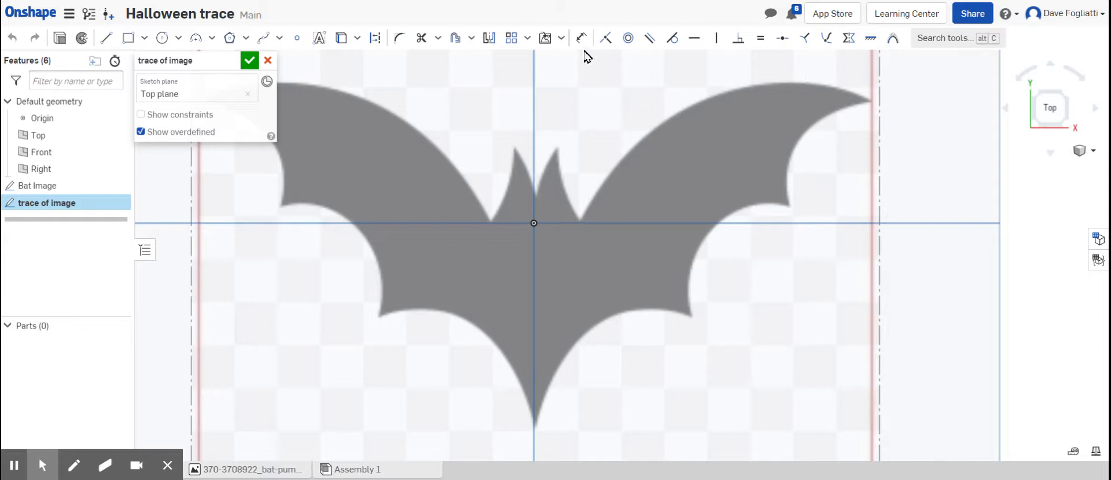
left_click(280, 37)
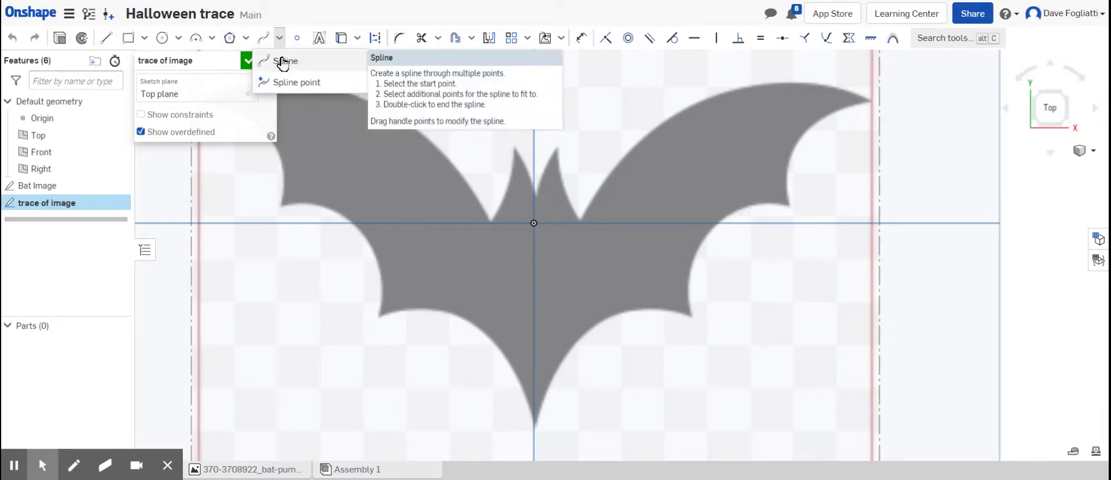
left_click(282, 62)
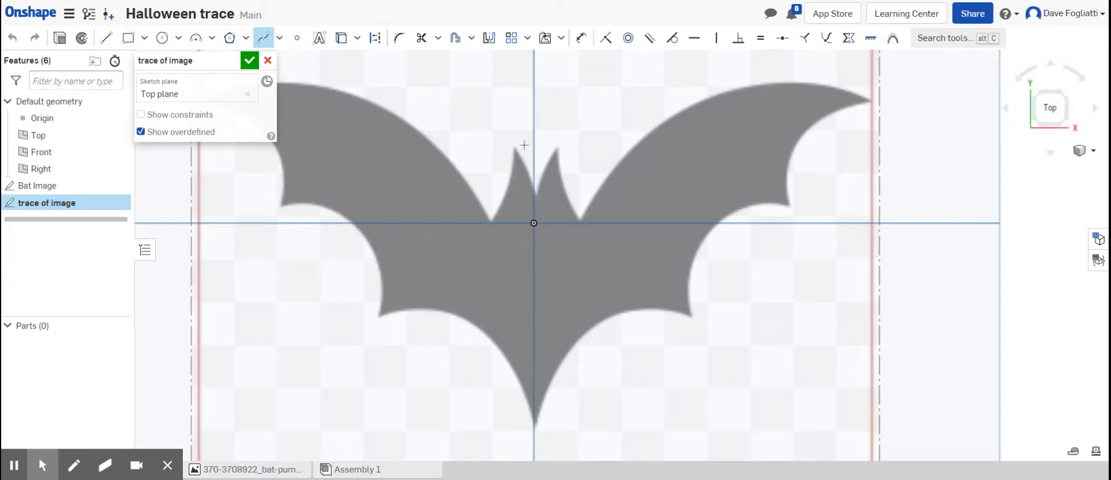
left_click(533, 194)
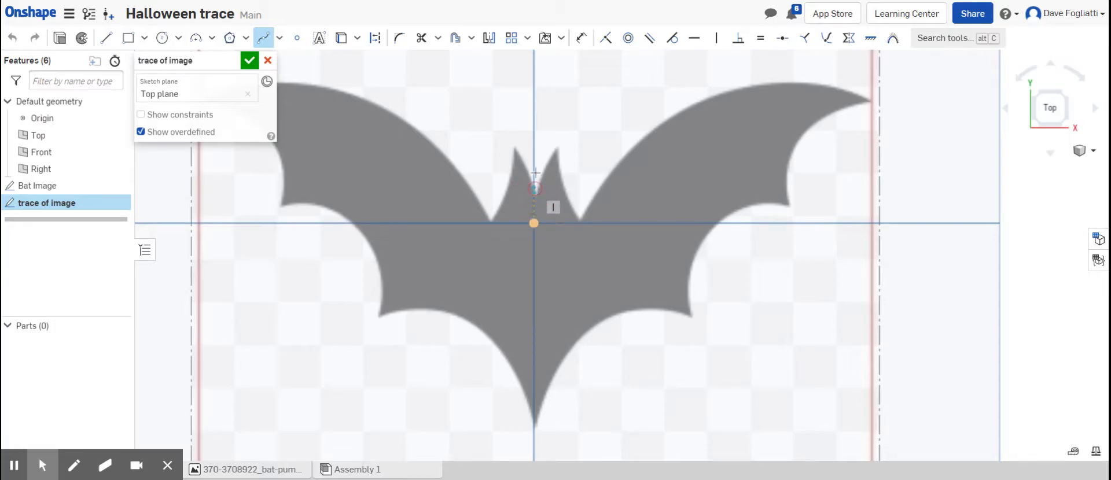
left_click(553, 146)
left_click(577, 220)
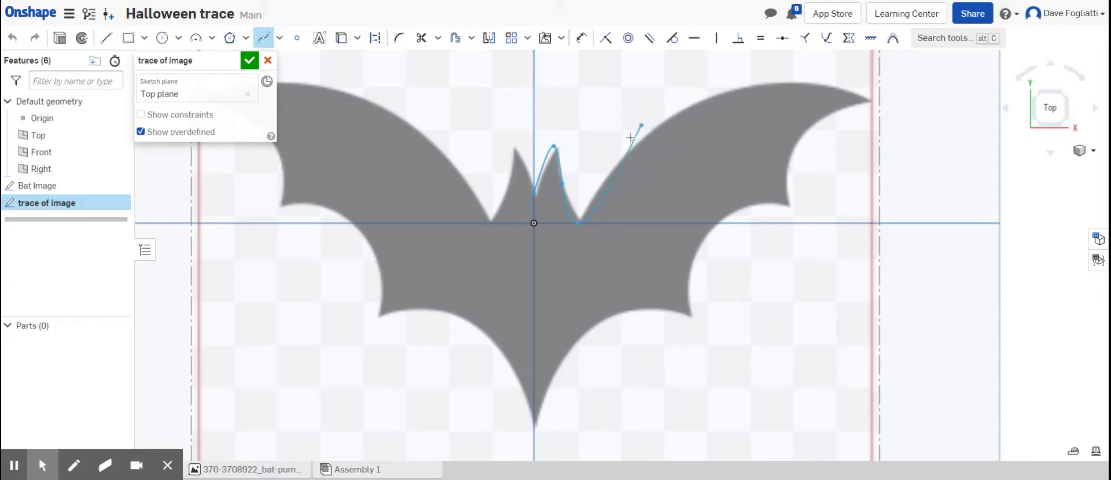
Continue the spline along the upper edge of the right wing out to the wing tip
left_click(609, 172)
scroll(609, 172, "up", 5)
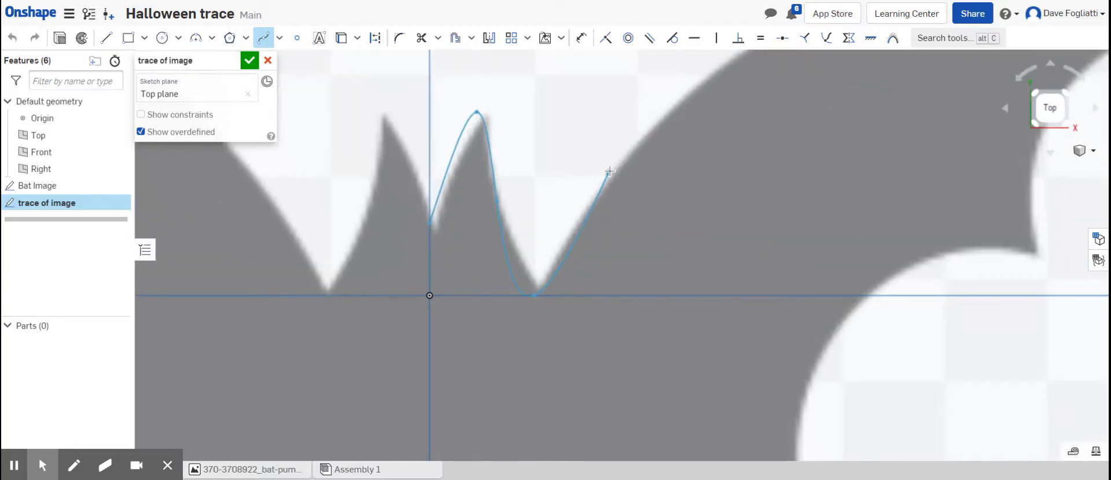
left_click(704, 79)
middle_click_drag(705, 80, 412, 324)
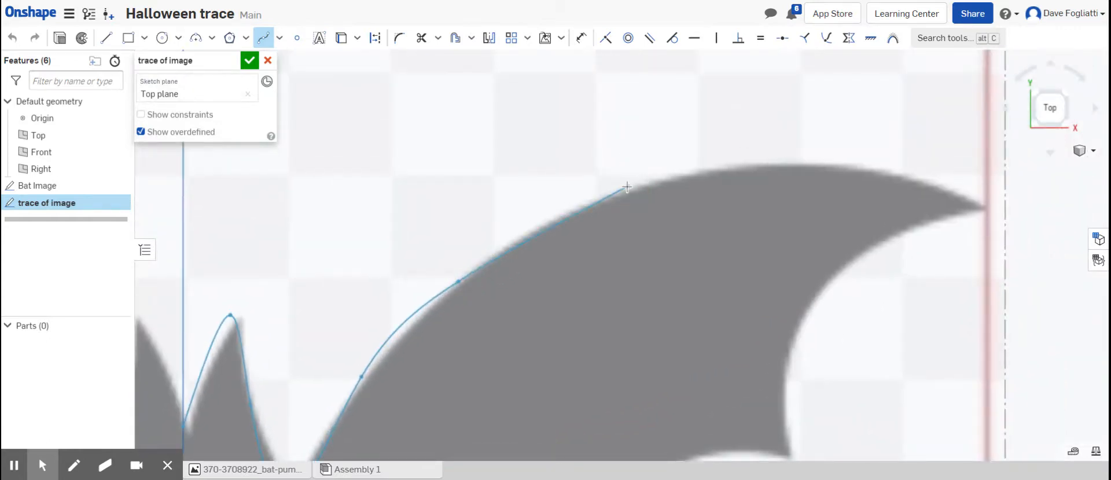
scroll(627, 187, "down", 3)
left_click(627, 186)
left_click(753, 172)
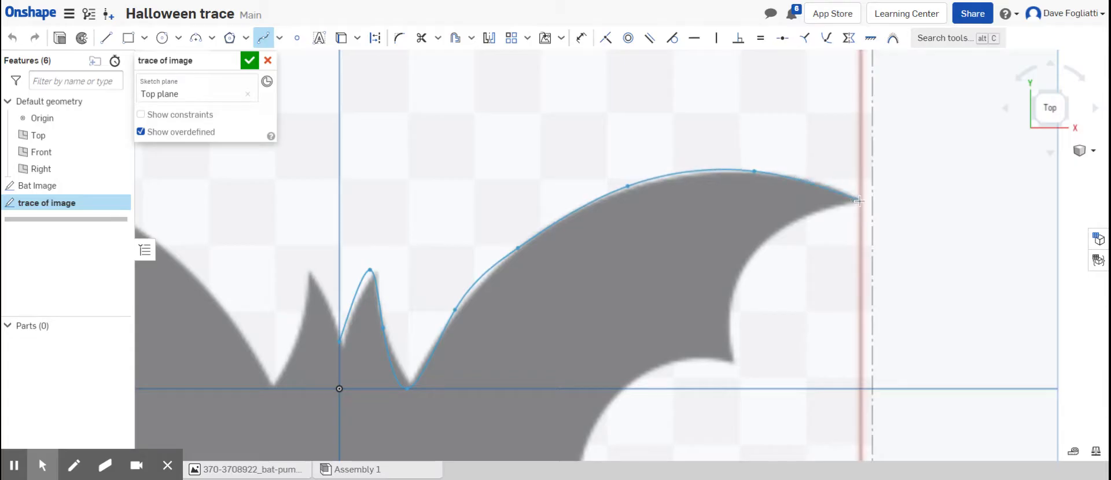
left_click(859, 201)
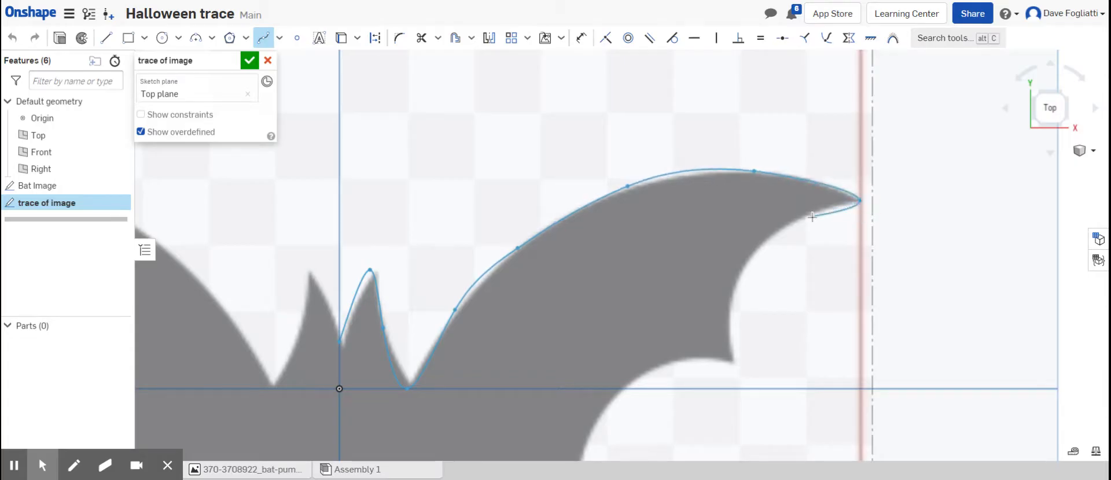
Trace the spline back from the right wing tip along the first inner curve to the wing's outer lower point
left_click(811, 217)
left_click(757, 250)
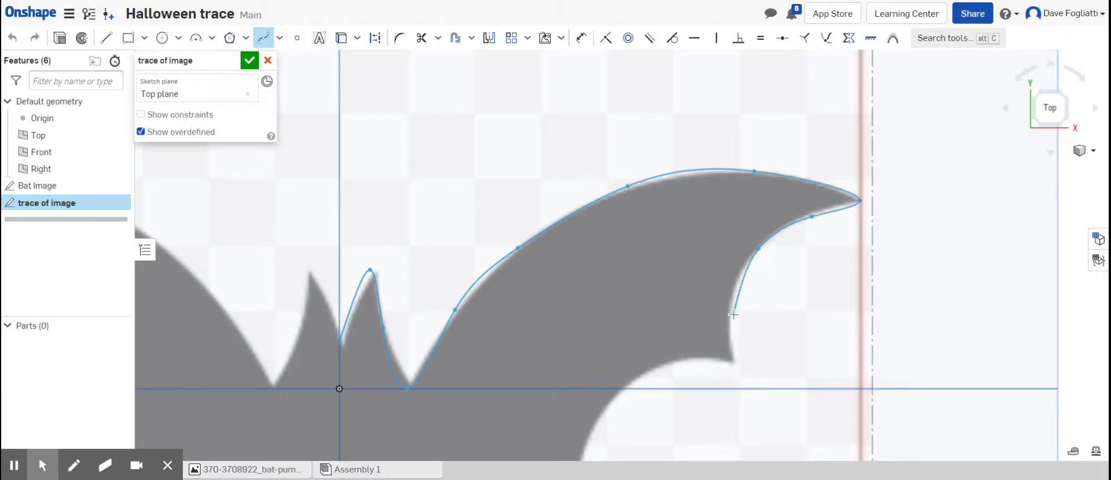
left_click(731, 315)
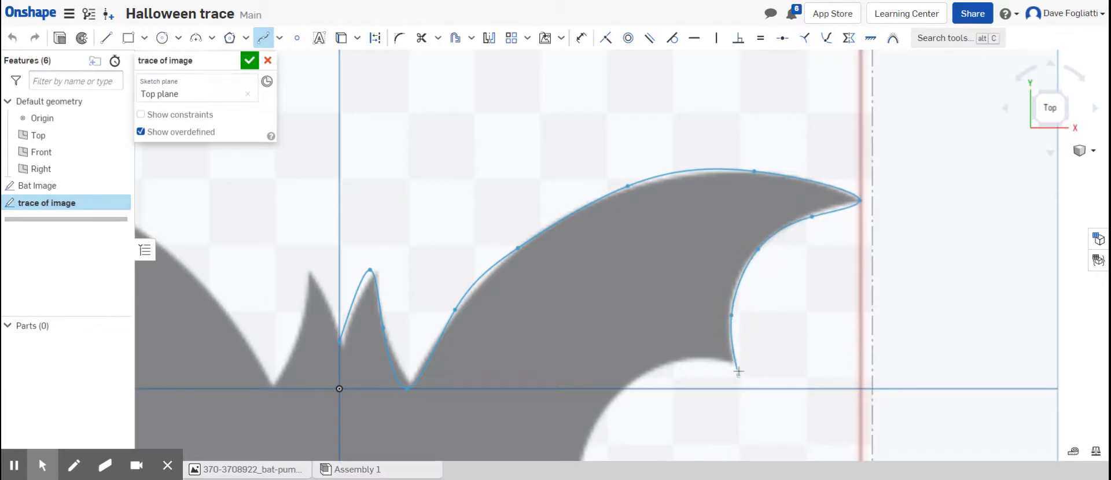
left_click(732, 367)
Continue the spline around the right wing's second scallop to its inner lower point
left_click(691, 362)
left_click(625, 392)
scroll(625, 392, "down", 2)
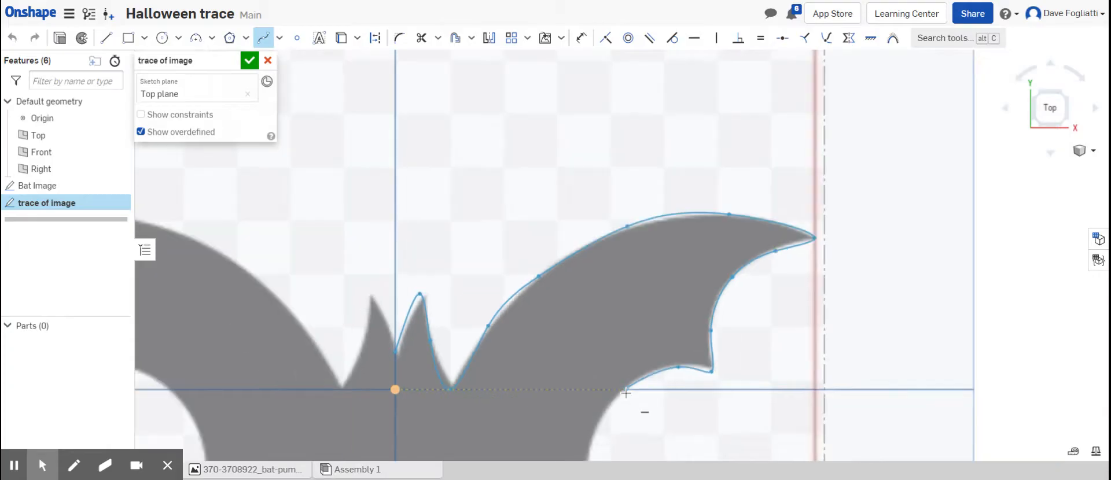
mouse_move(625, 393)
middle_mouse_down()
mouse_move(624, 323)
mouse_move(595, 421)
mouse_move(664, 180)
middle_mouse_up()
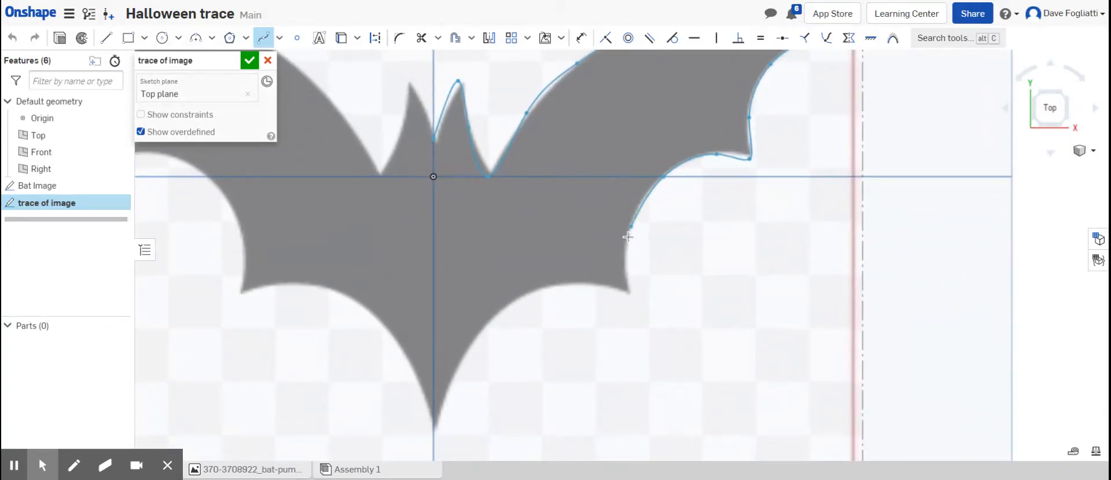
left_click(628, 236)
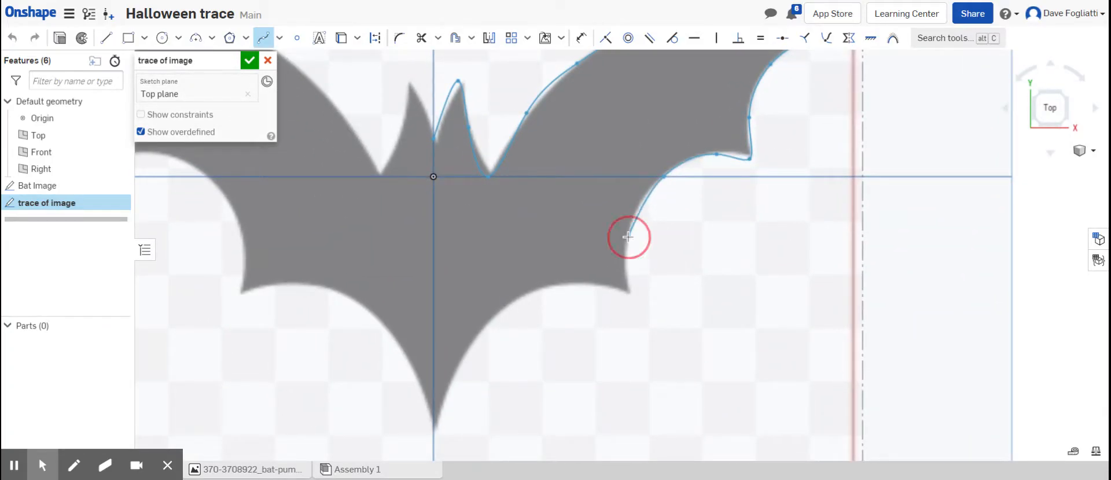
left_click(629, 295)
Trace the spline along the last scallop on the right side down to the bat's bottom tip on the vertical axis
left_click(599, 288)
left_click(540, 290)
left_click(508, 311)
left_click(495, 319)
left_click(464, 358)
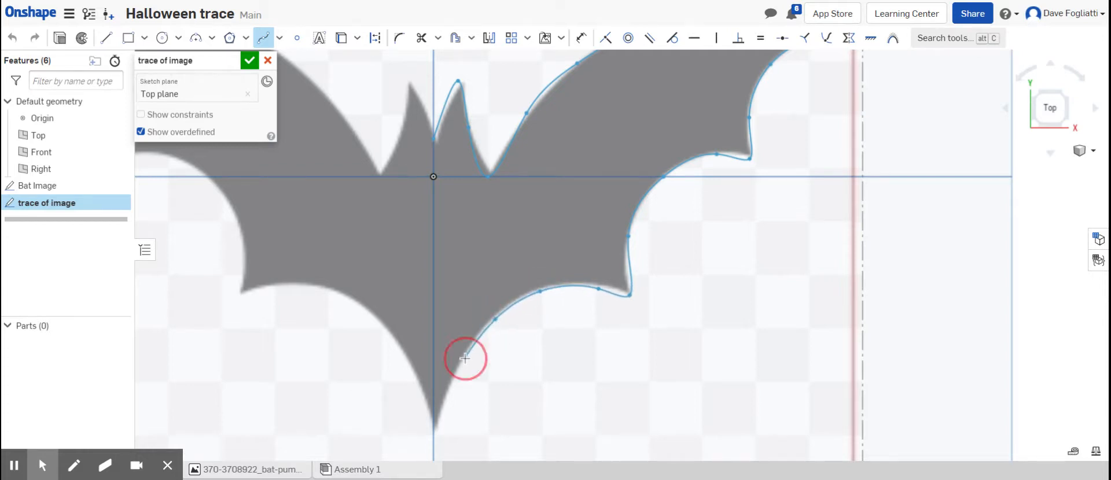
left_click(432, 428)
Continue the spline from the bat's bottom tip up along the first left scallop to the left wing's inner lower point
left_click(386, 343)
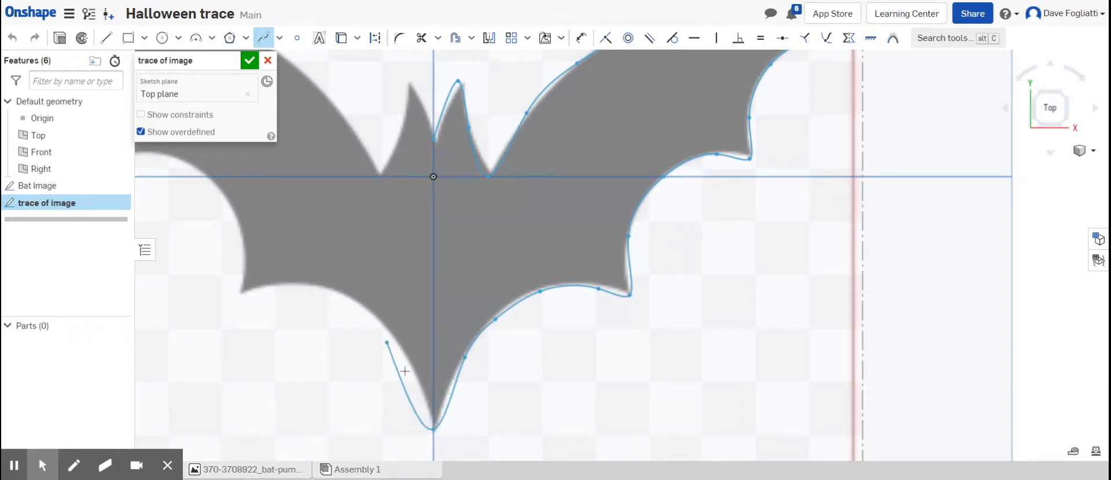
left_click(418, 389)
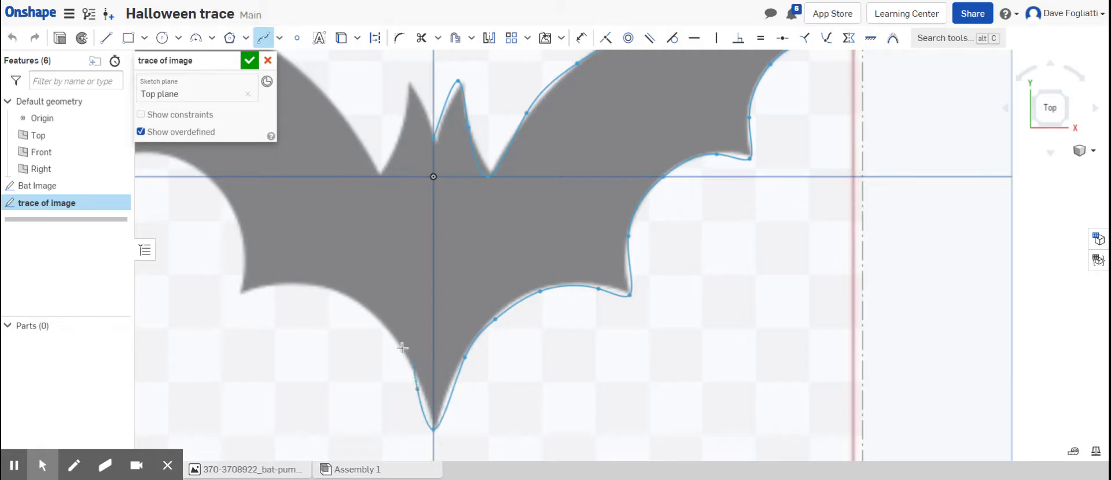
left_click(375, 324)
left_click(356, 303)
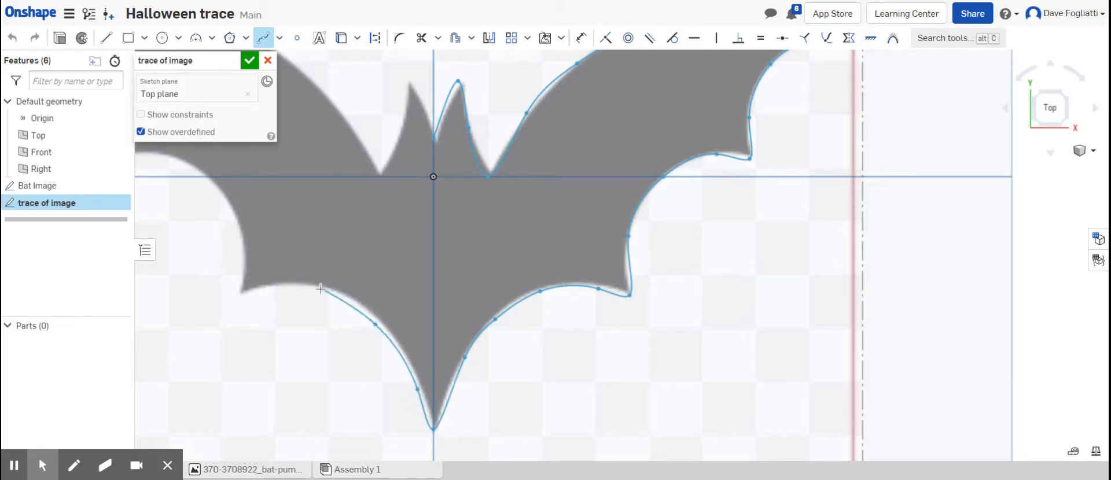
left_click(318, 288)
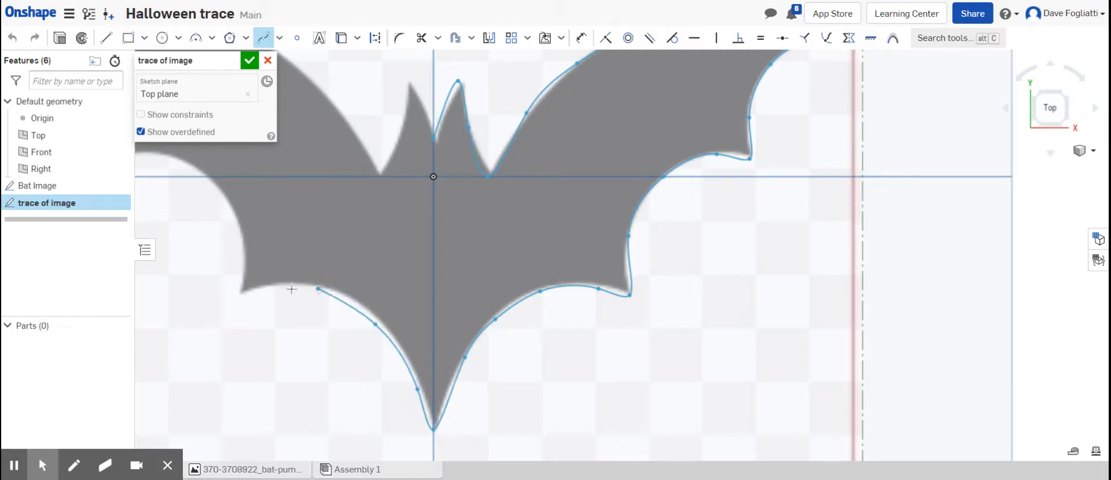
left_click(240, 293)
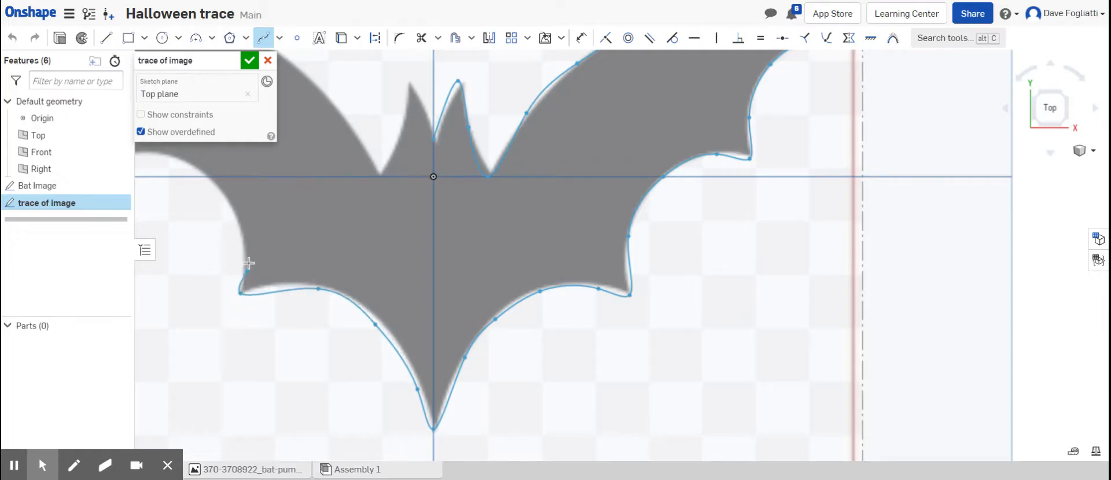
Trace the spline around the left wing's second scallop to its outer lower point
left_click(246, 258)
left_click(230, 207)
left_click(197, 172)
mouse_move(196, 171)
middle_mouse_down()
mouse_move(334, 261)
mouse_move(543, 341)
mouse_move(508, 297)
middle_mouse_up()
left_click(478, 284)
left_click(442, 286)
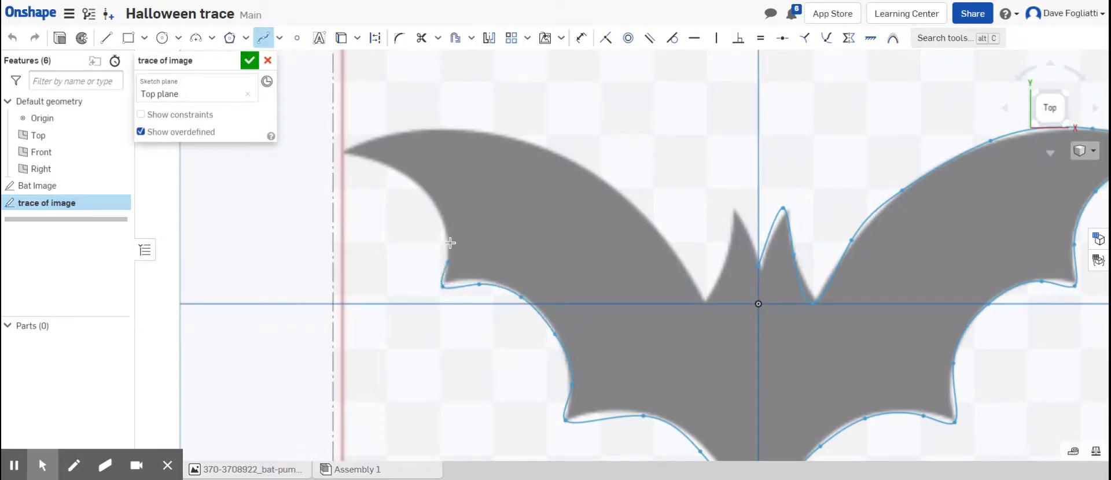
Continue the spline along the left wing's outermost inner curve up to the wing tip
left_click(444, 222)
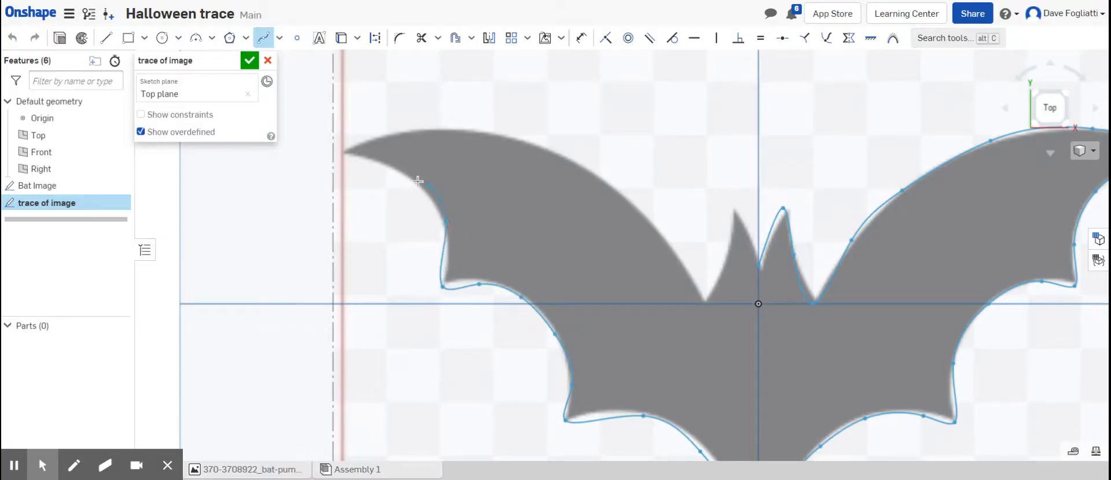
left_click(387, 168)
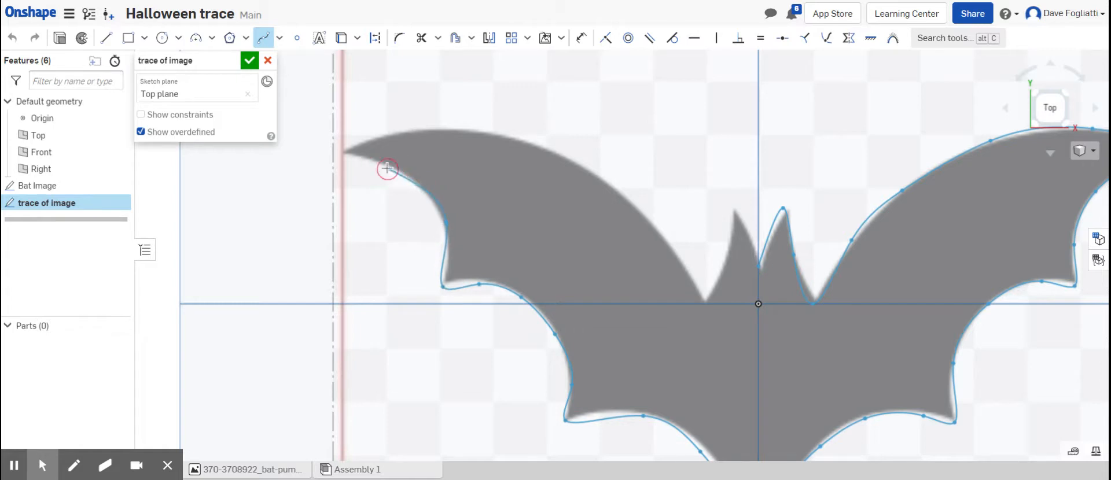
left_click(340, 154)
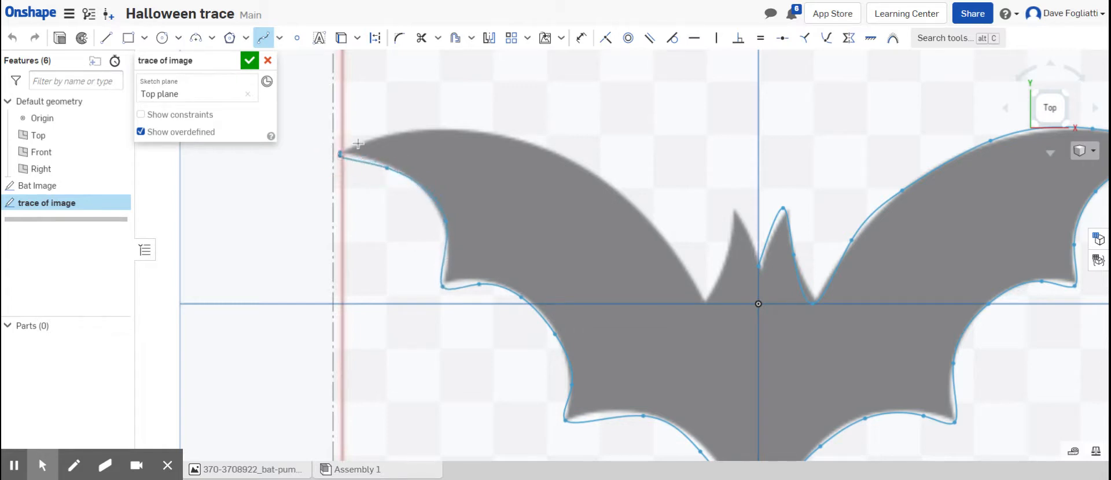
Trace the spline along the upper edge of the left wing from its tip down to the base of the left ear
left_click(418, 125)
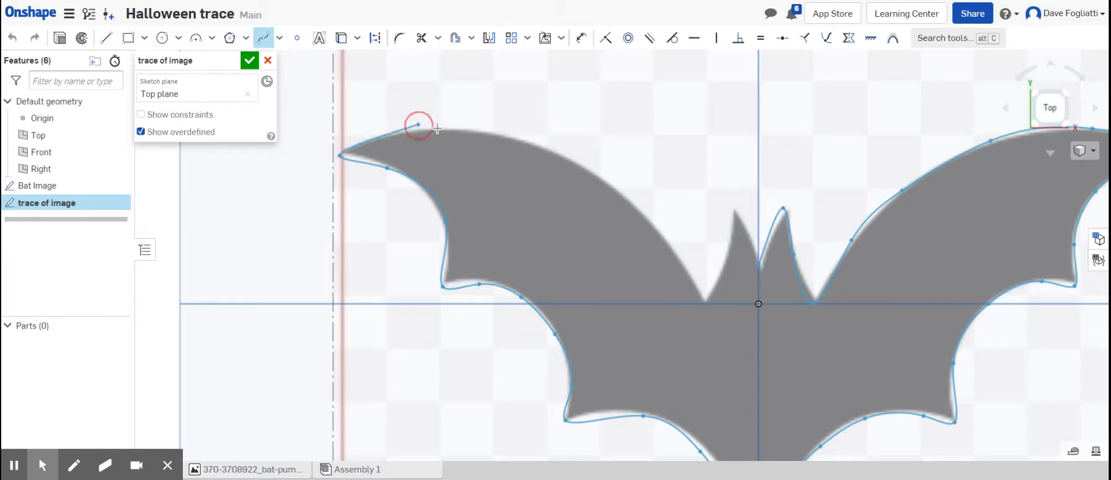
left_click(554, 145)
left_click(649, 217)
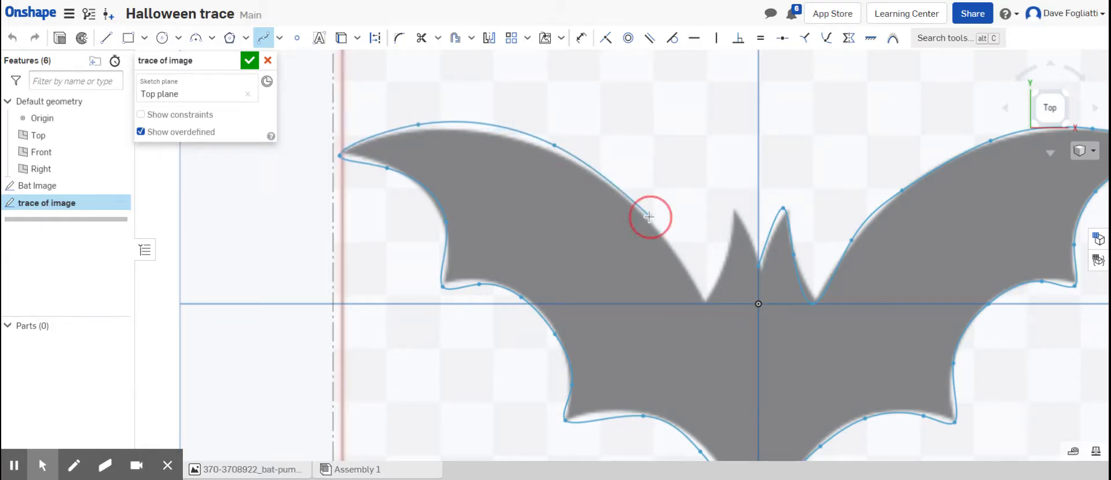
left_click(704, 298)
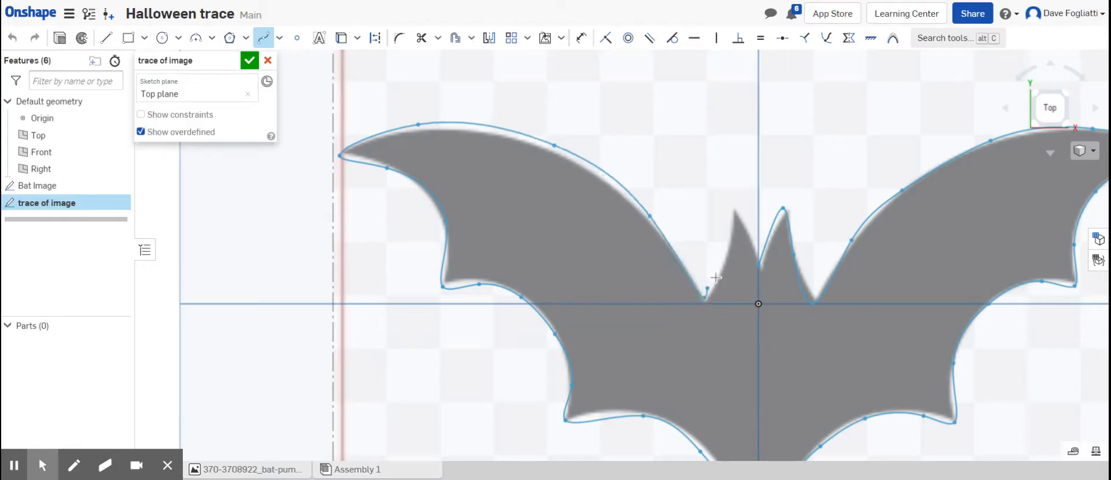
Trace the left ear, close the spline at its starting point between the ears, and accept the sketch
left_click(723, 264)
left_click(730, 218)
left_click(732, 208)
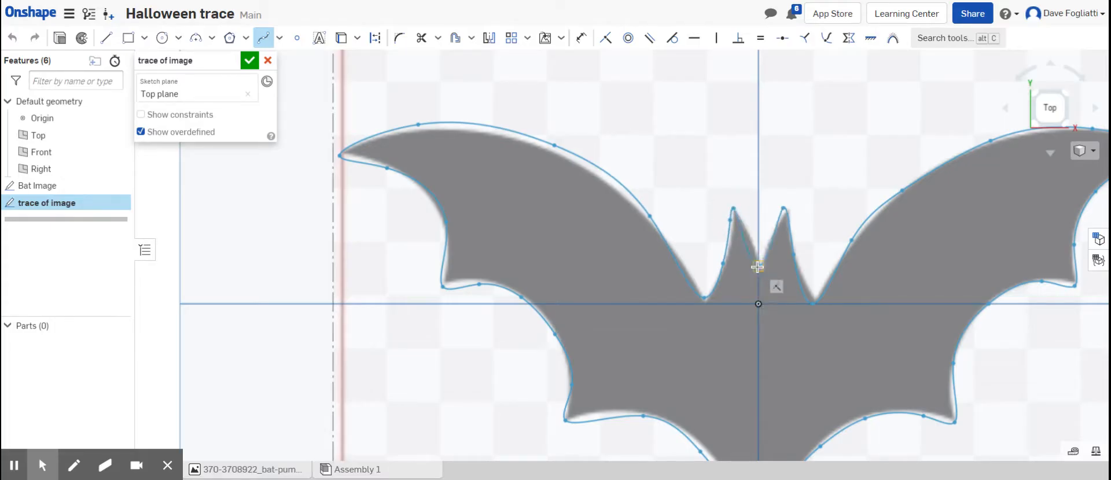
left_click(758, 267)
left_click(756, 266)
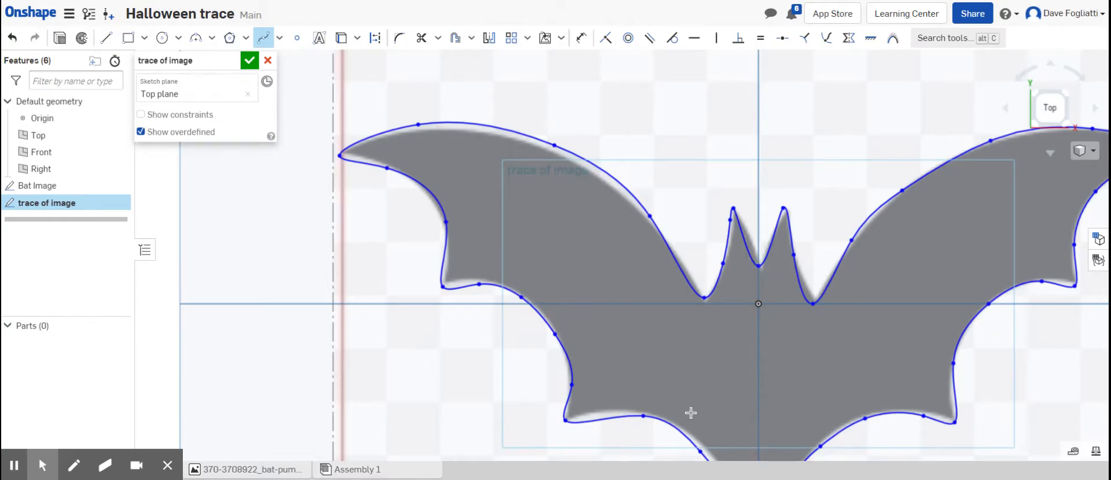
scroll(797, 345, "down", 3)
mouse_move(805, 366)
middle_mouse_down()
mouse_move(751, 304)
mouse_move(654, 307)
middle_mouse_up()
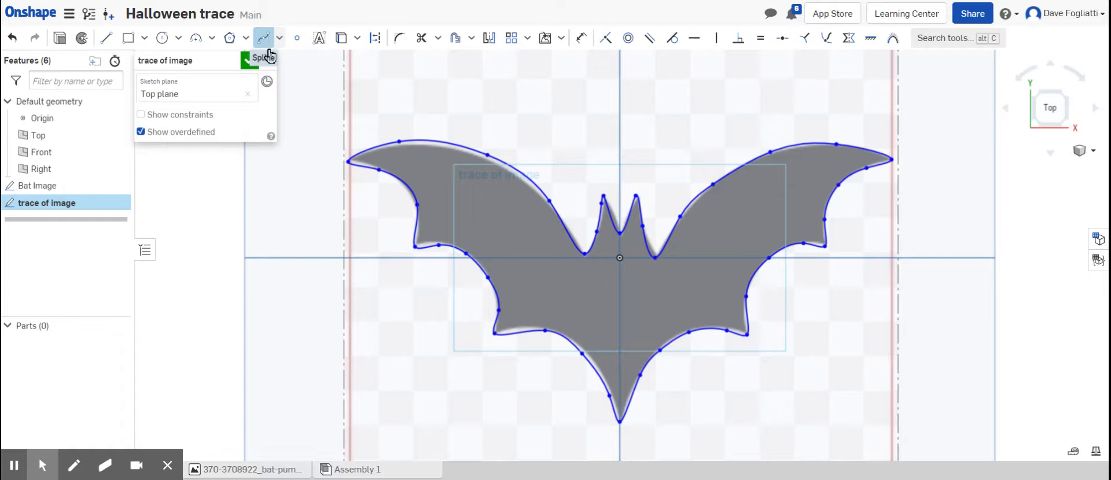
left_click(247, 60)
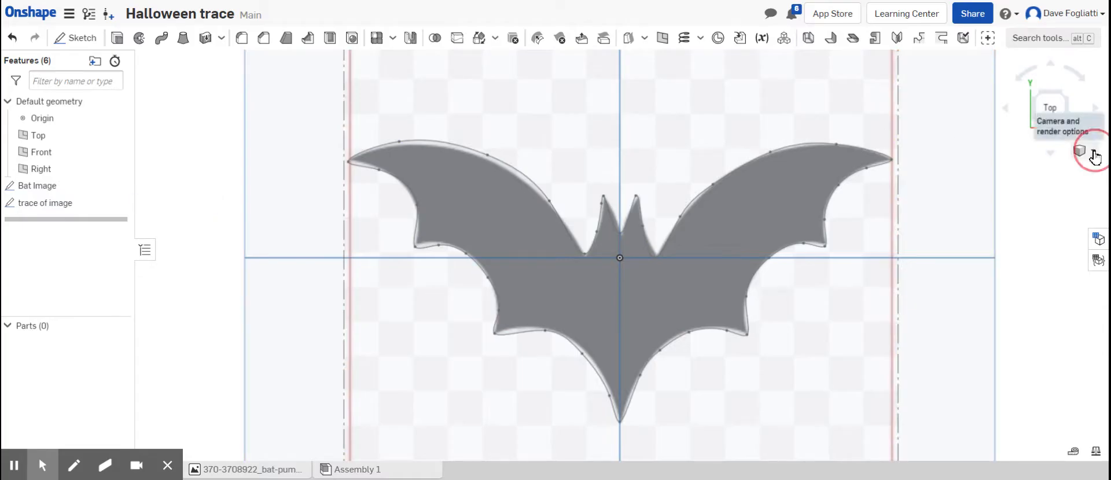
Extrude the traced bat region as a new solid with a blind depth of 1 in
left_click(1093, 154)
left_click(1083, 166)
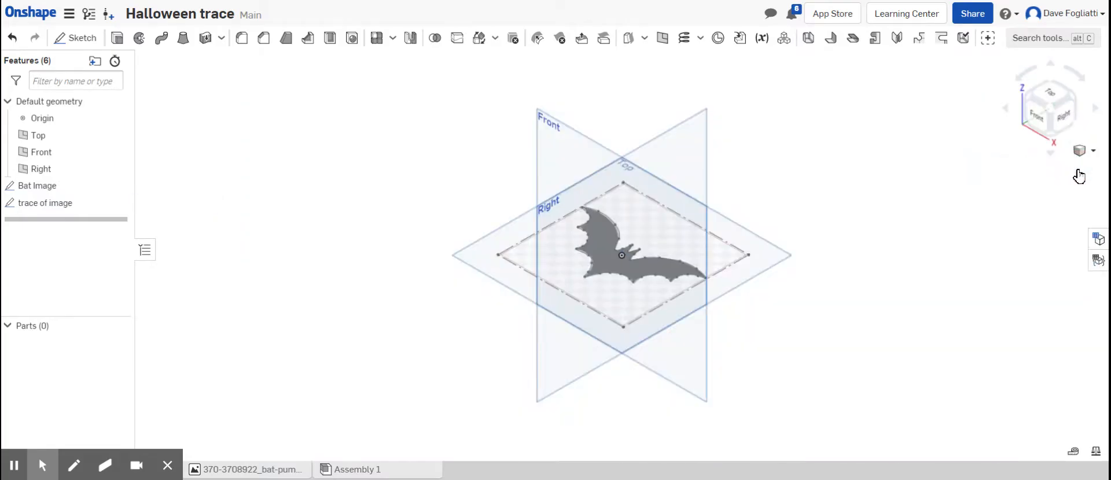
left_click(119, 39)
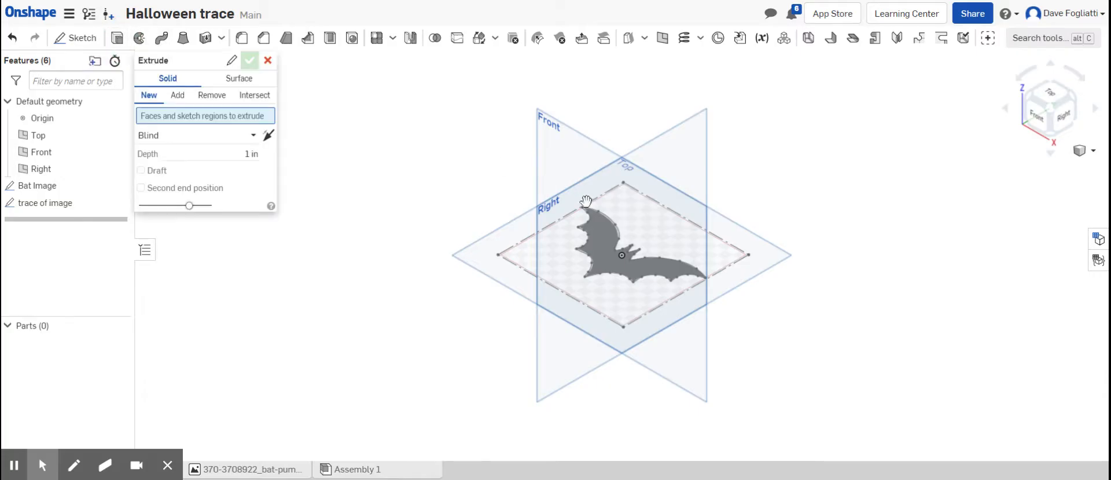
left_click(606, 265)
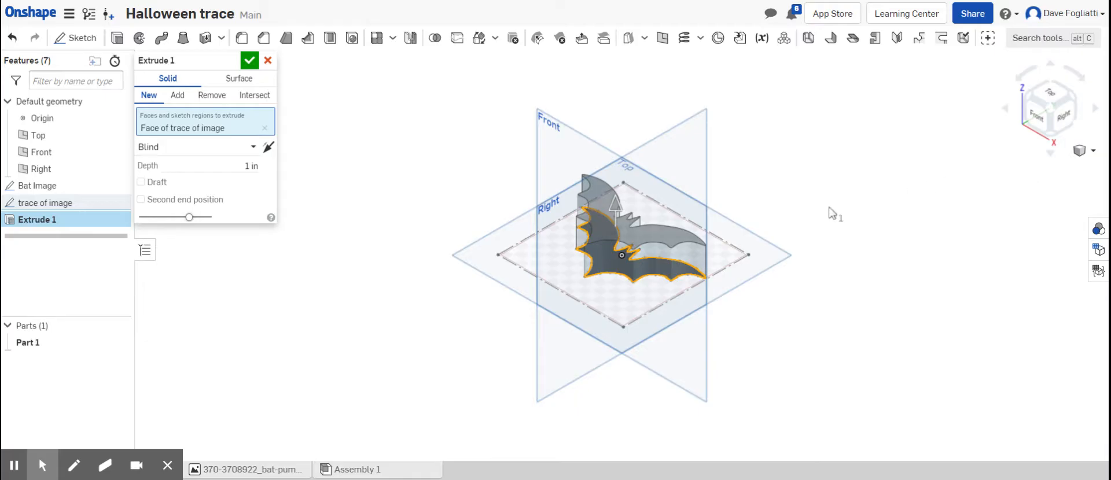
left_click(249, 62)
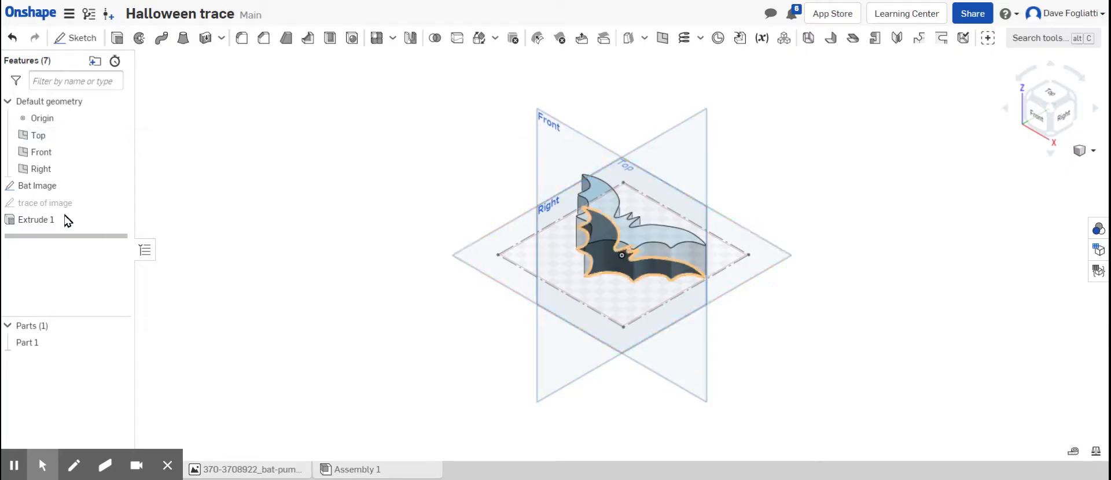
Hide the Top, Front and Right planes and the Bat Image sketch
left_click(117, 136)
left_click(117, 153)
left_click(118, 170)
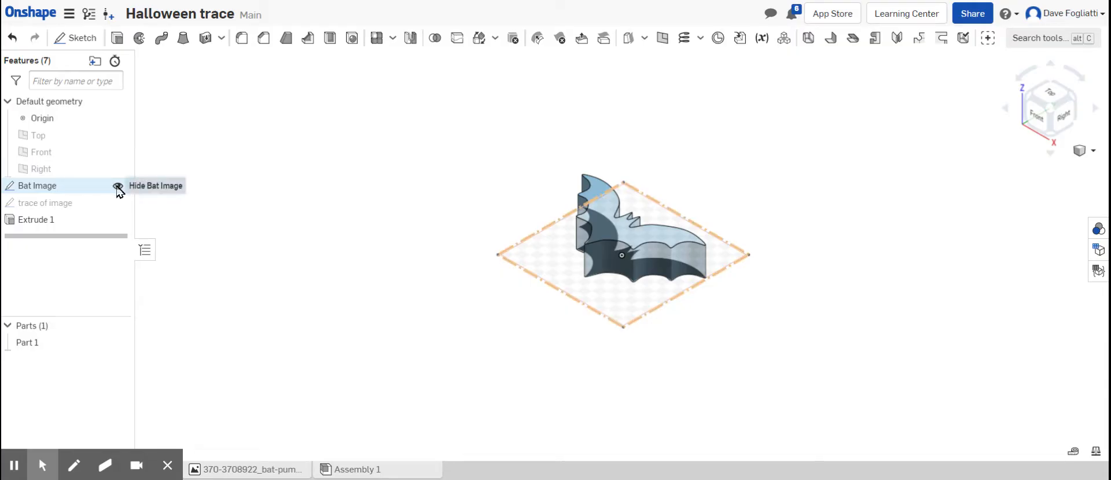
left_click(117, 186)
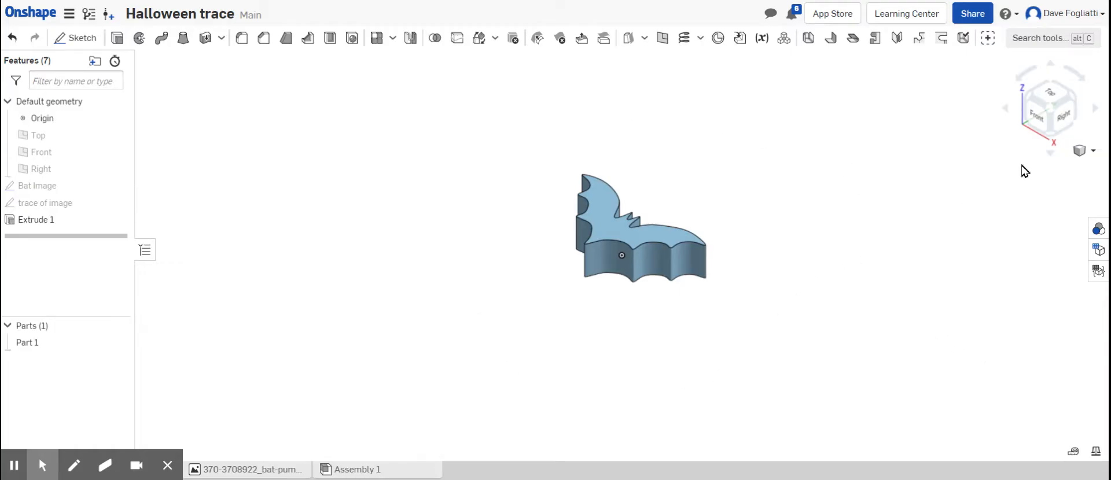
Inspect the extruded bat from several angles, including its underside, and return to a standard 3D view
scroll(670, 246, "down", 2)
scroll(670, 245, "up", 5)
left_click(654, 253)
middle_click_drag(652, 248, 636, 210)
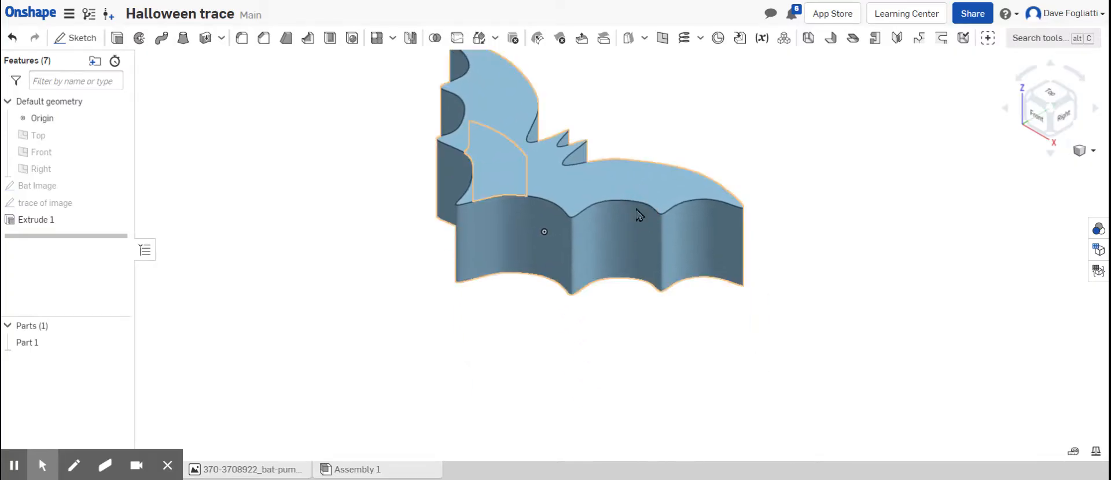
right_click_drag(651, 225, 680, 386)
left_click(1081, 151)
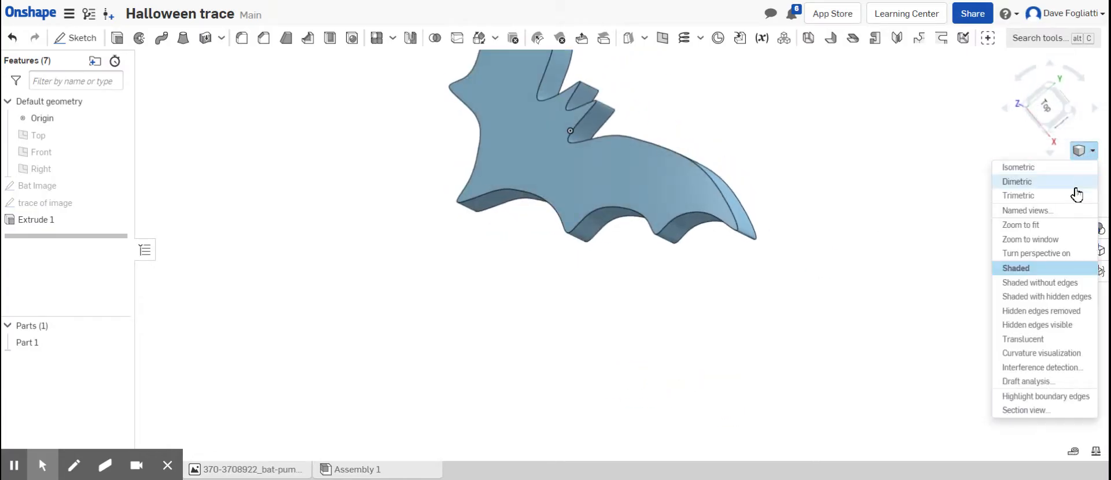
left_click(1072, 182)
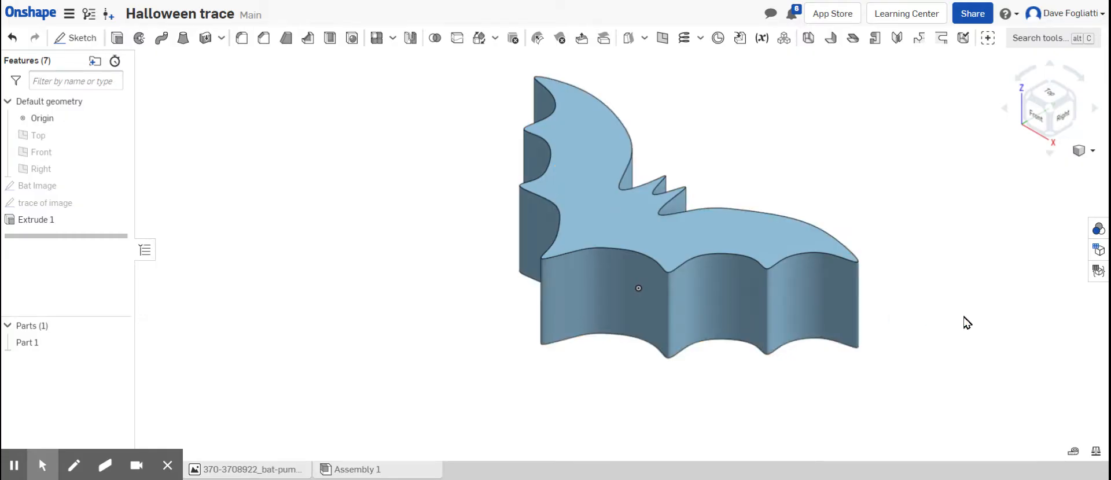
Start a new sketch on the top face of the extruded bat and view it from the top
left_click(79, 40)
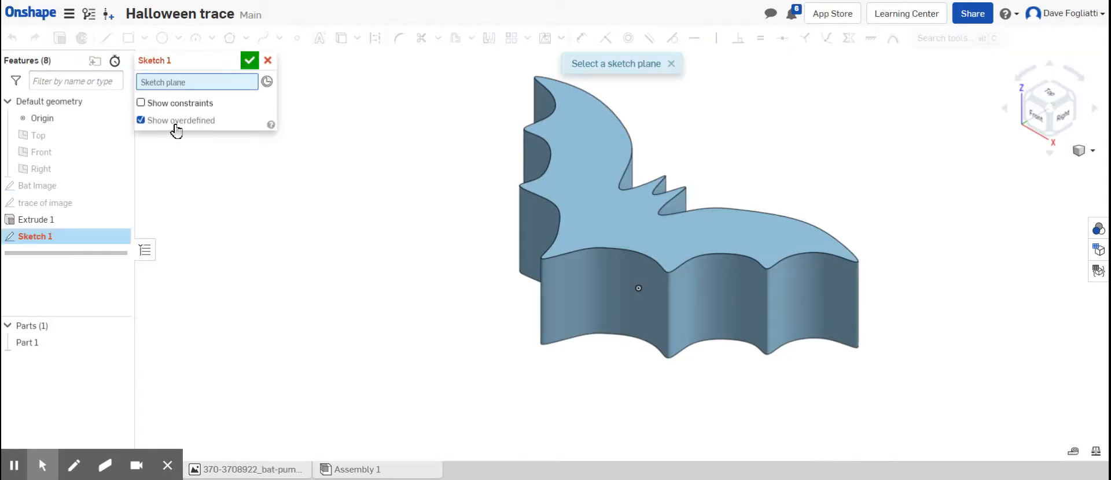
left_click(589, 192)
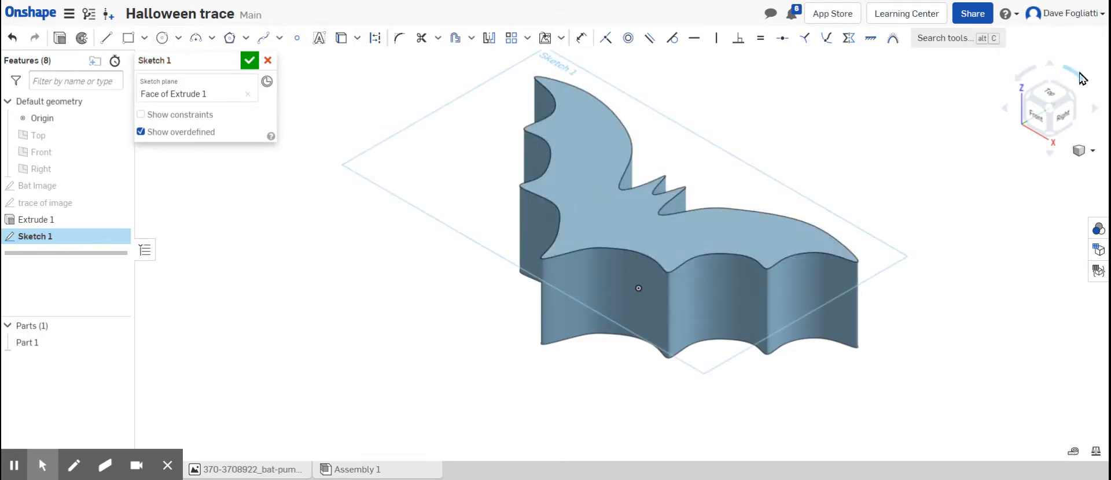
left_click(1050, 93)
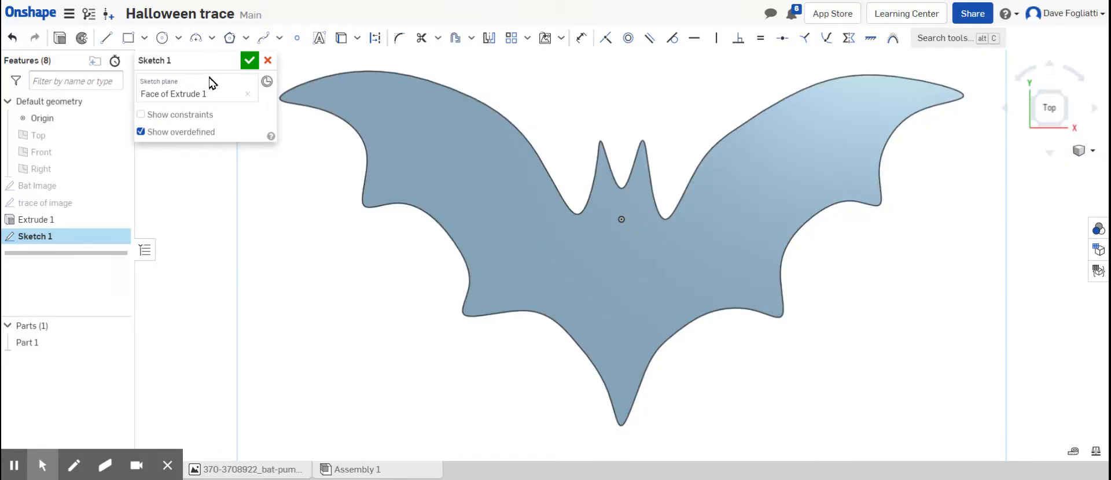
left_click(178, 41)
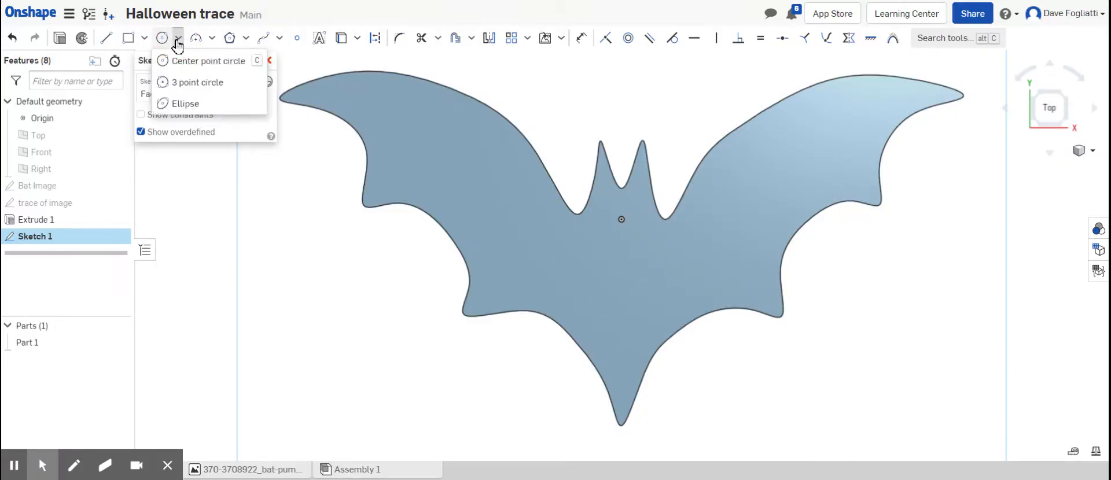
left_click(181, 84)
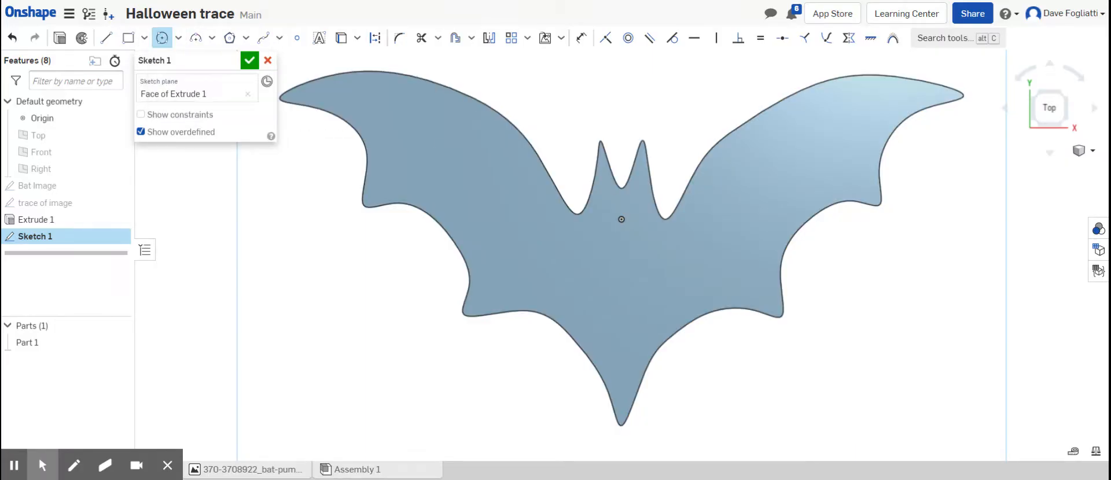
left_click_drag(602, 205, 610, 218)
key("Escape")
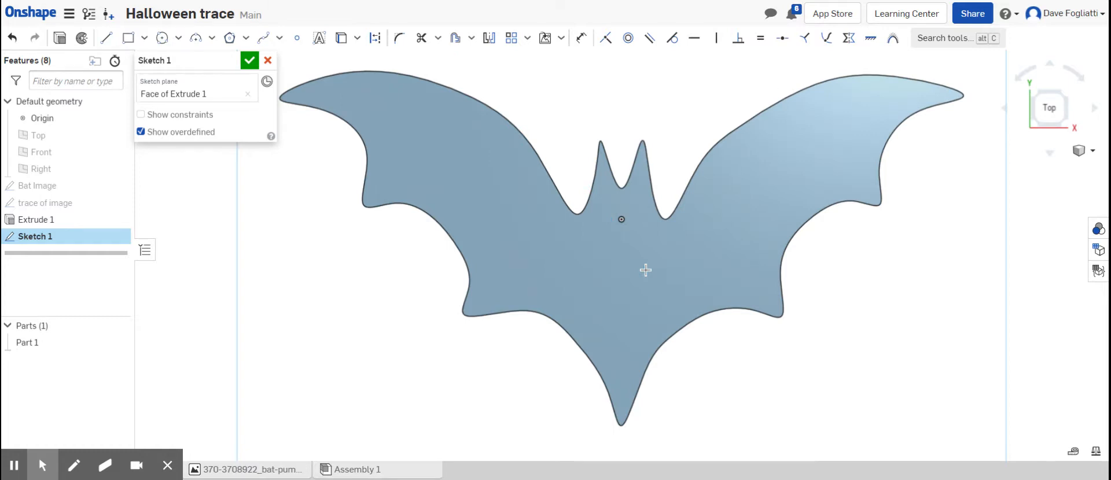
left_click(177, 38)
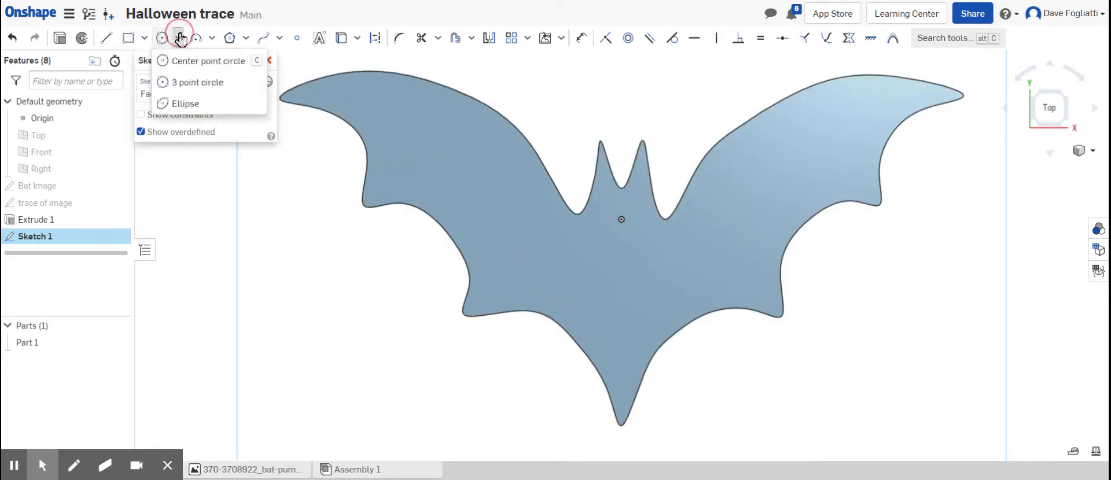
left_click(197, 66)
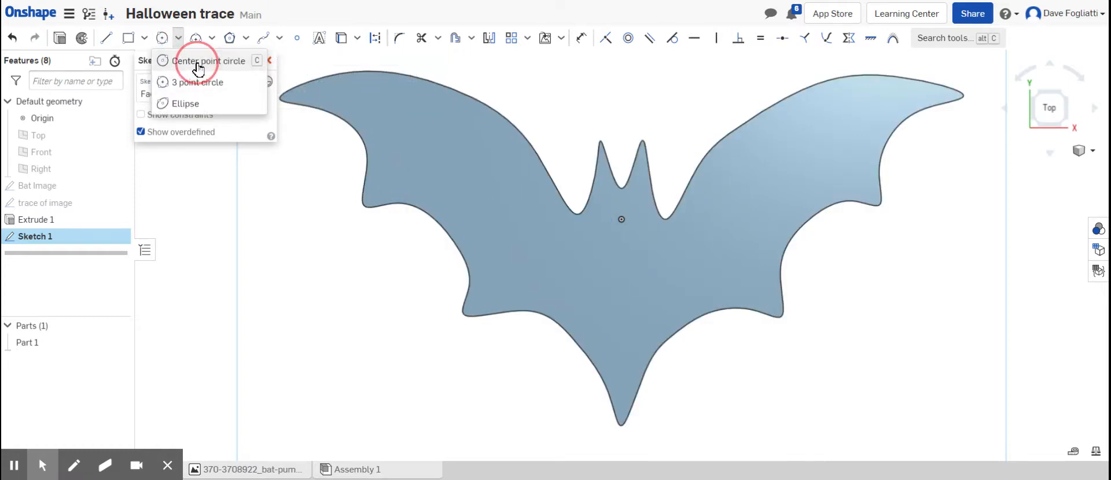
left_click(601, 209)
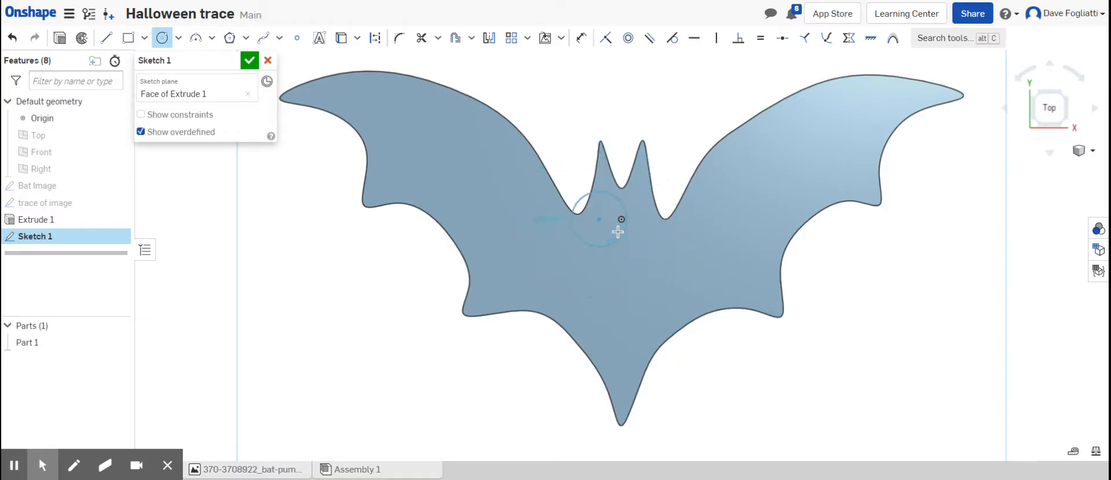
key("Escape")
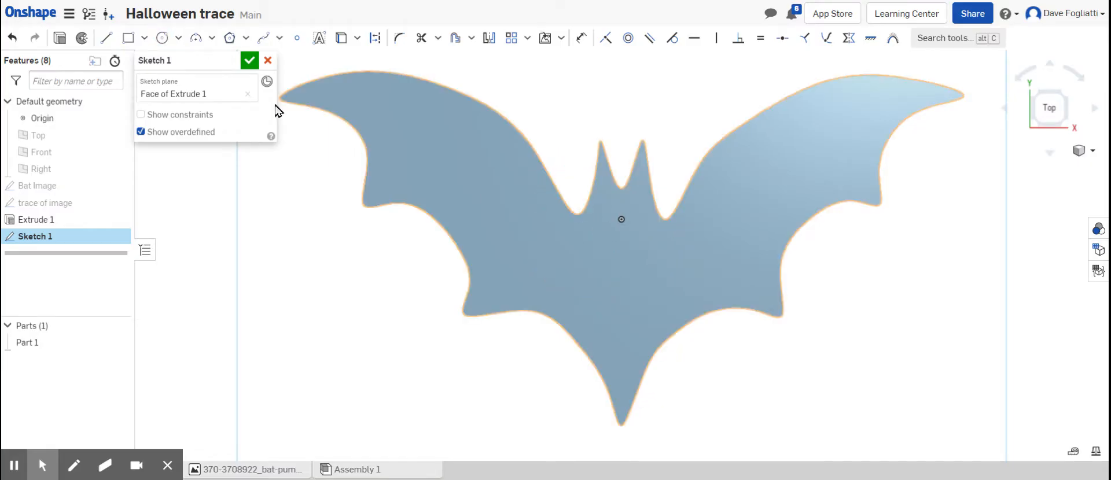
left_click(178, 38)
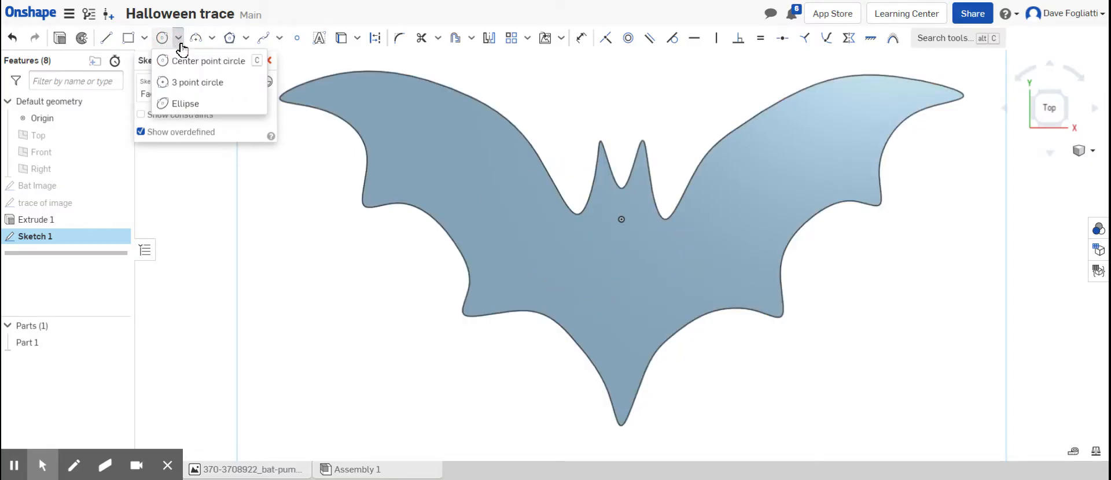
left_click(179, 82)
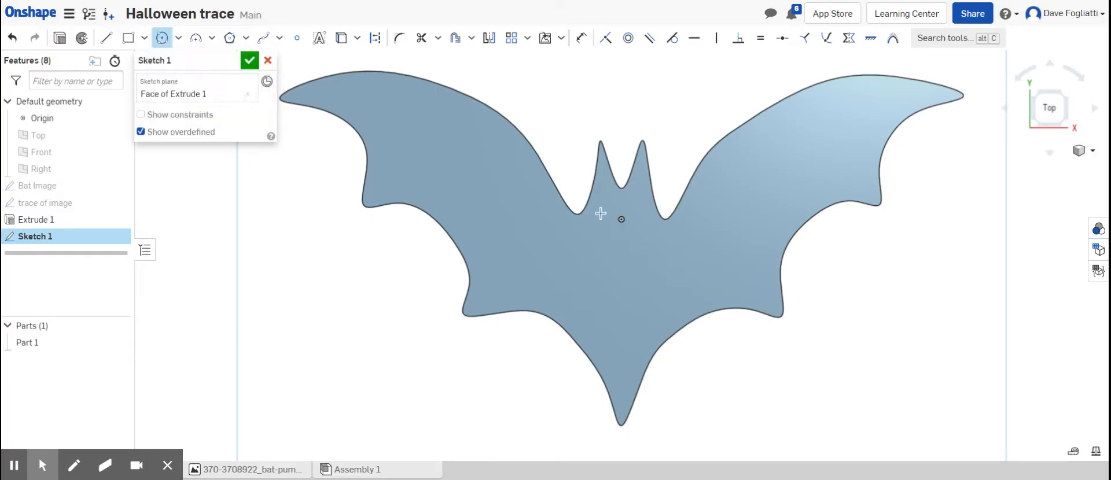
left_click_drag(601, 213, 610, 209)
key("Escape")
Draw a center point circle about 0.129 in in diameter for the bat's left eye, below the left ear
left_click(180, 40)
left_click(202, 60)
left_click(603, 220)
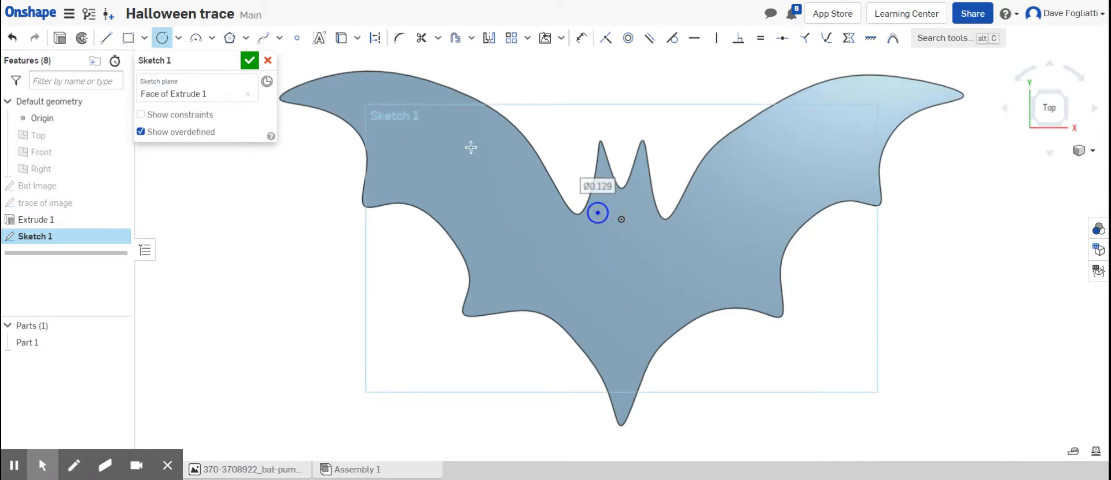
Draw a second center point circle about 0.146 in in diameter for the right eye, level with the left one
left_click(178, 45)
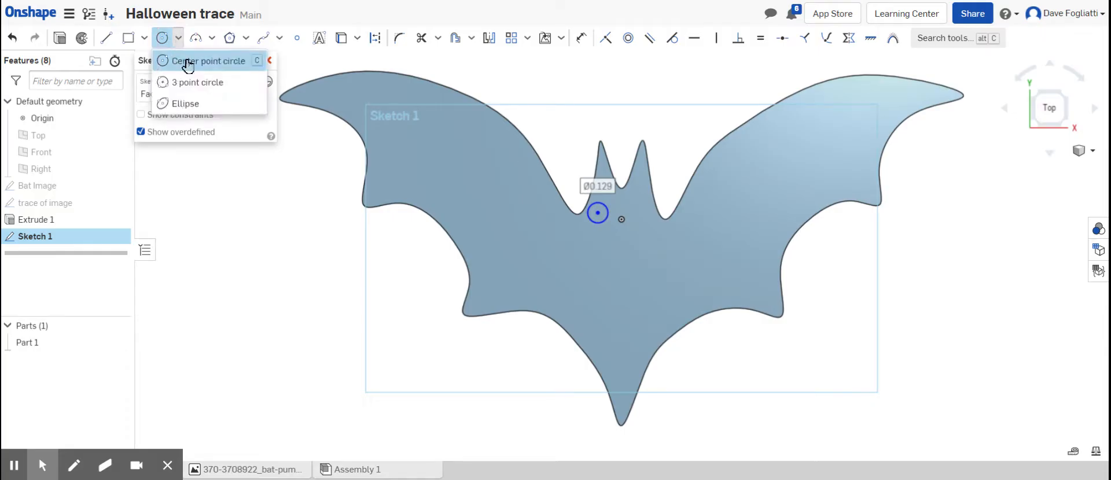
left_click(641, 217)
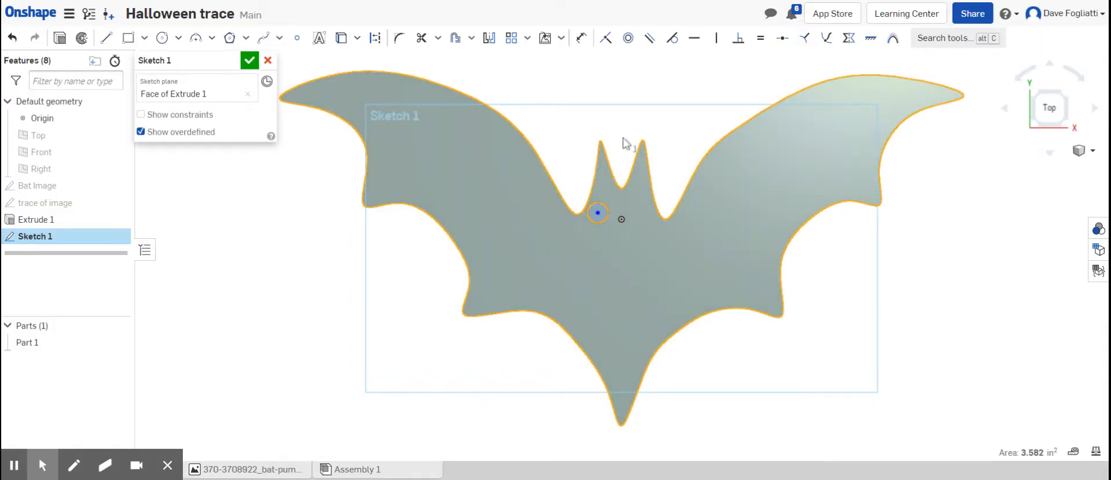
left_click(169, 38)
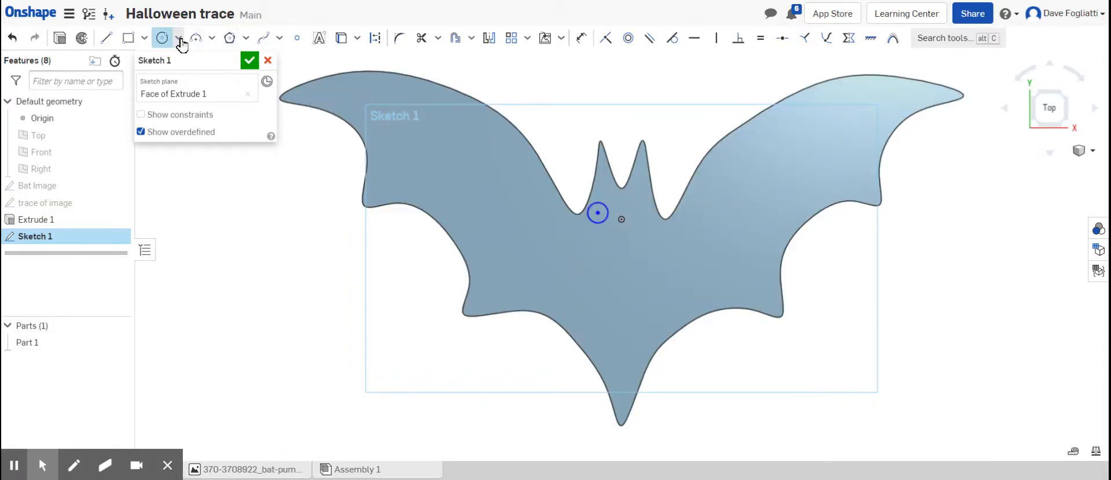
left_click(178, 39)
left_click(191, 62)
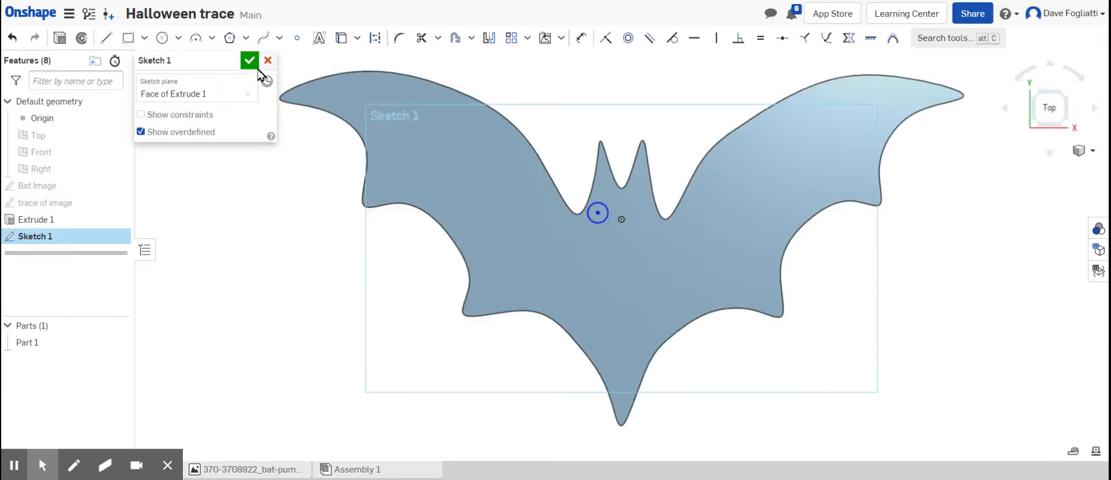
left_click(177, 38)
left_click(184, 63)
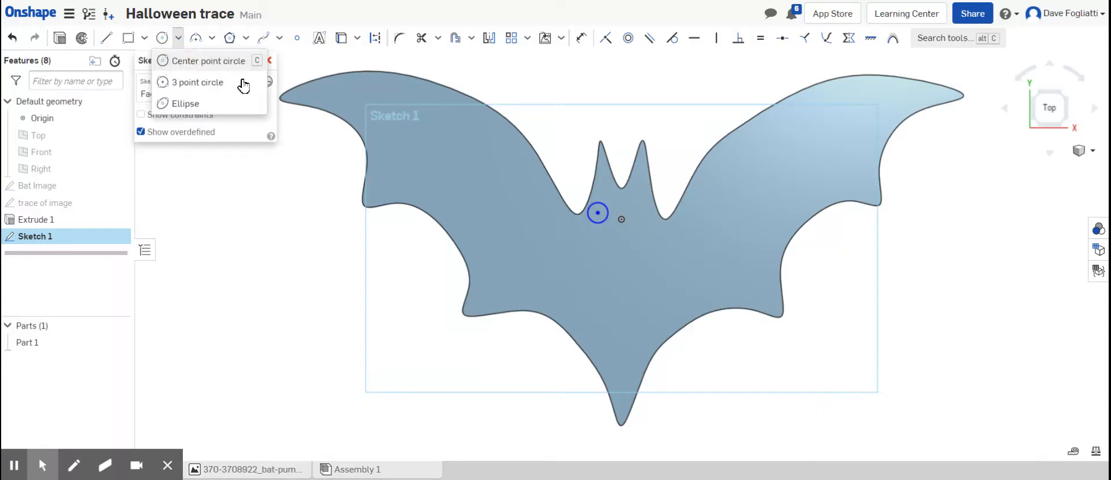
left_click(636, 214)
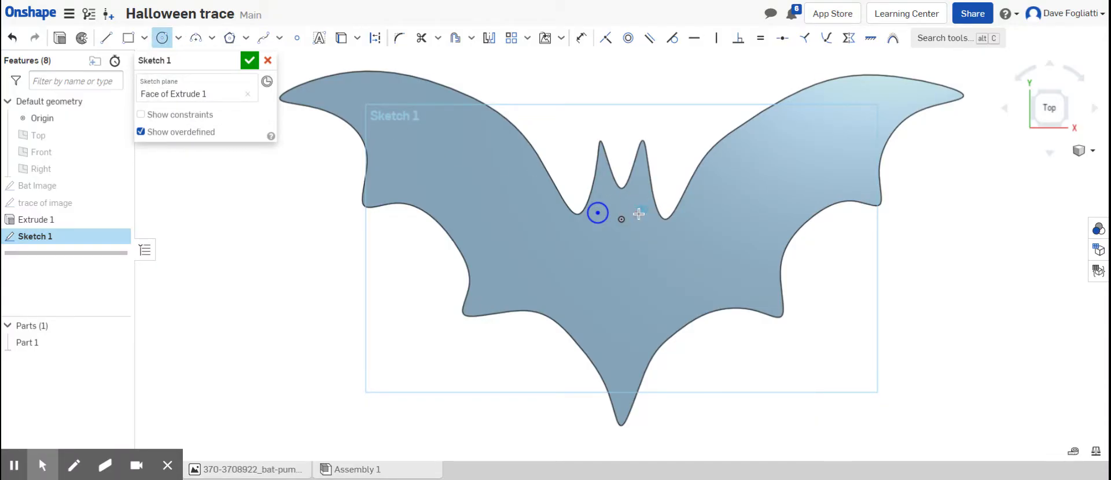
left_click(646, 206)
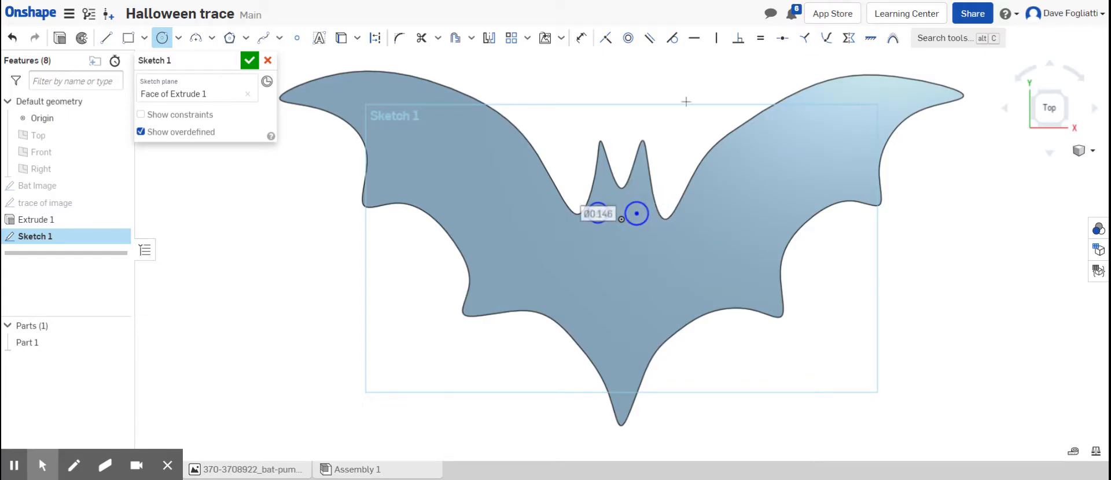
Name the sketch Eyes and finish it
left_click(222, 63)
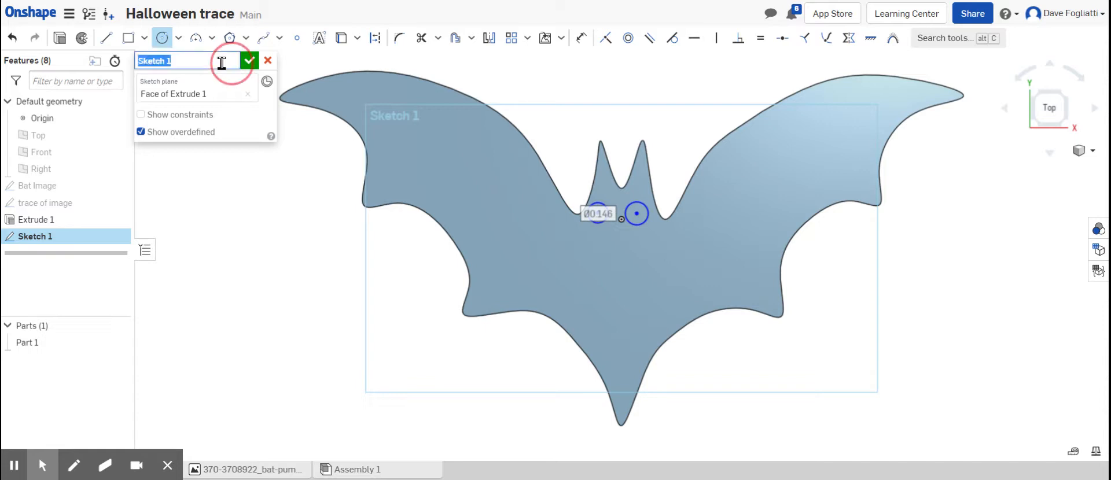
type("Eyes")
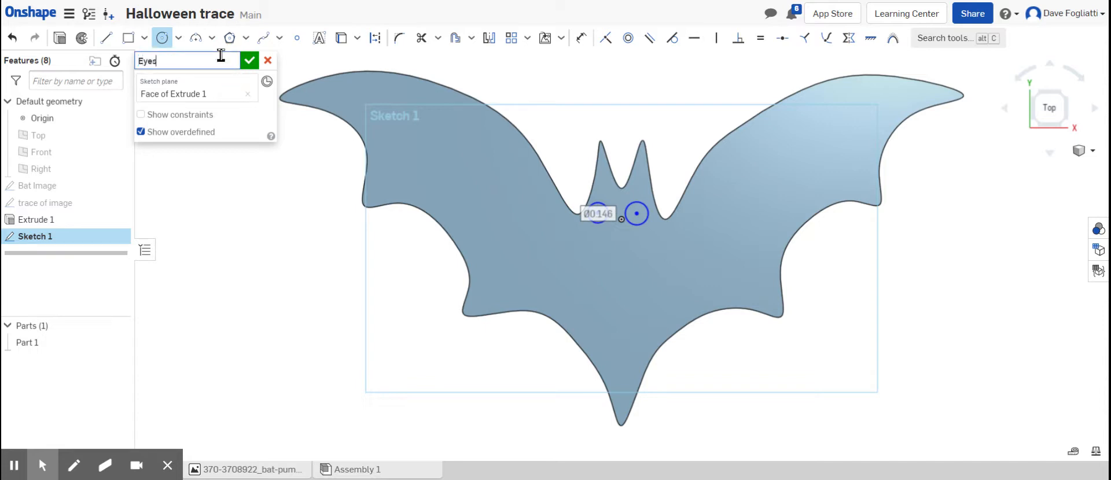
left_click(248, 63)
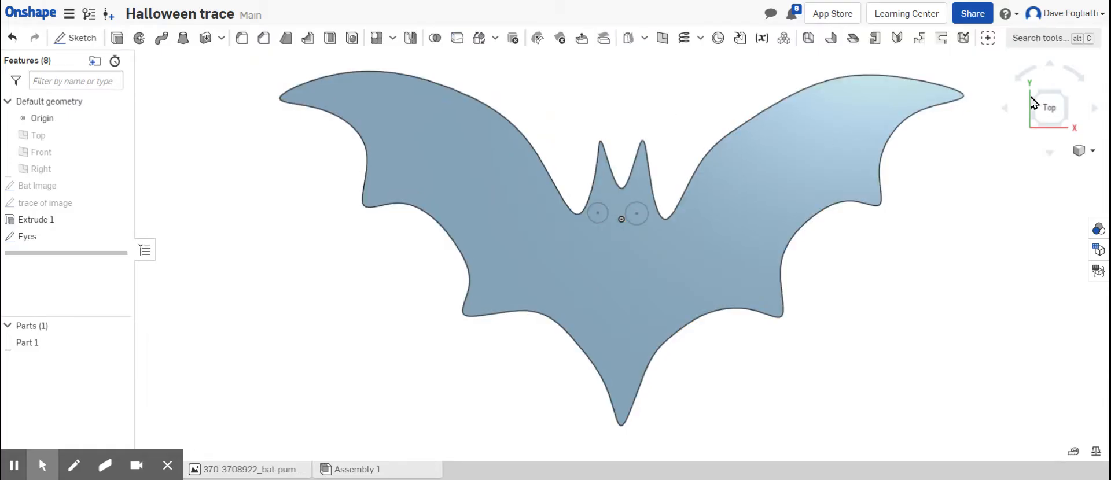
In an isometric view, extrude both eye circles as an Add with a blind depth of 0.1 in
left_click(1088, 151)
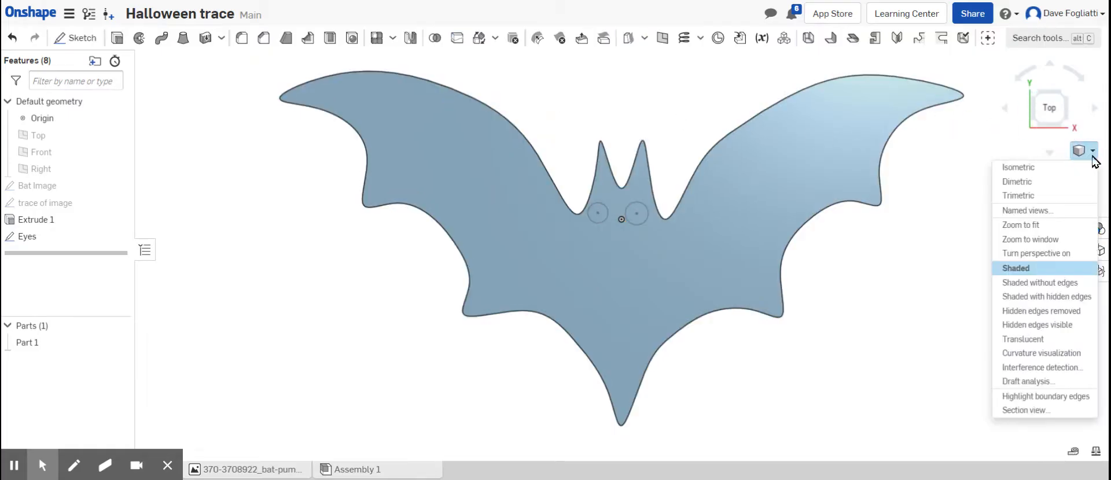
left_click(1018, 167)
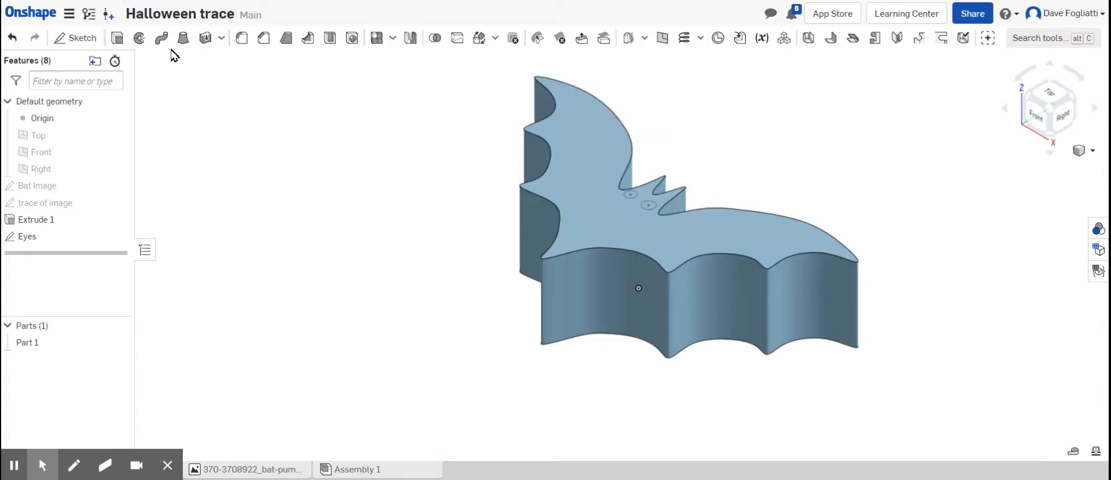
left_click(118, 38)
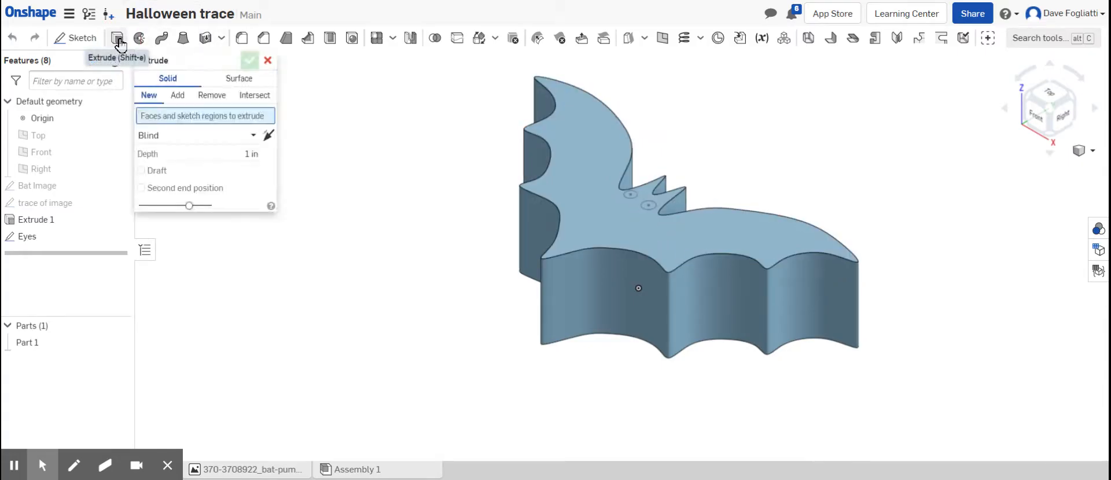
left_click(631, 197)
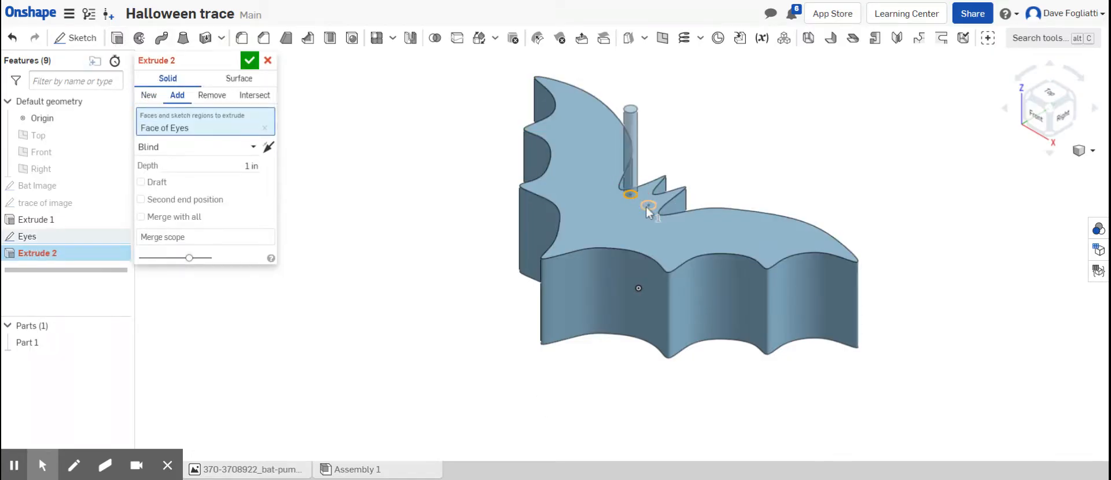
left_click(647, 207)
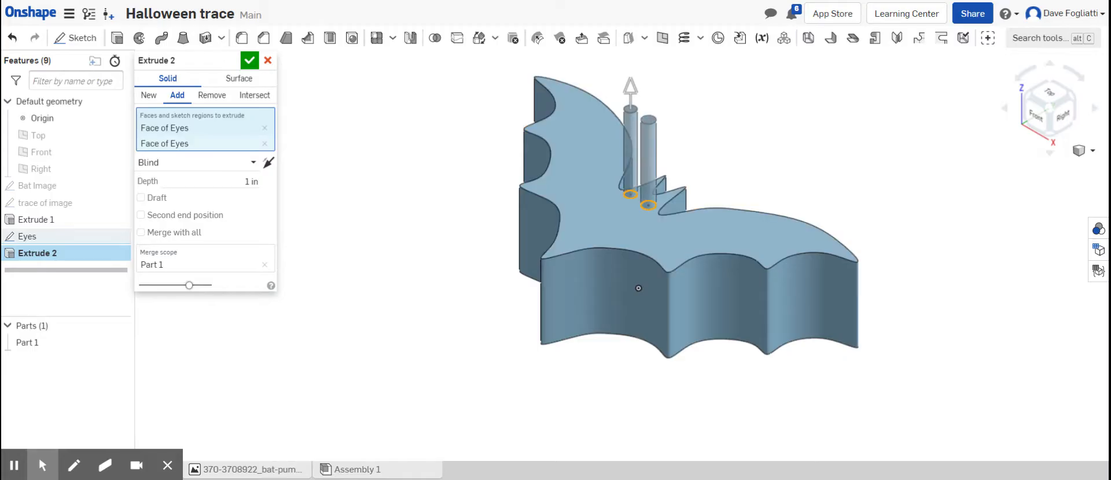
left_click(248, 181)
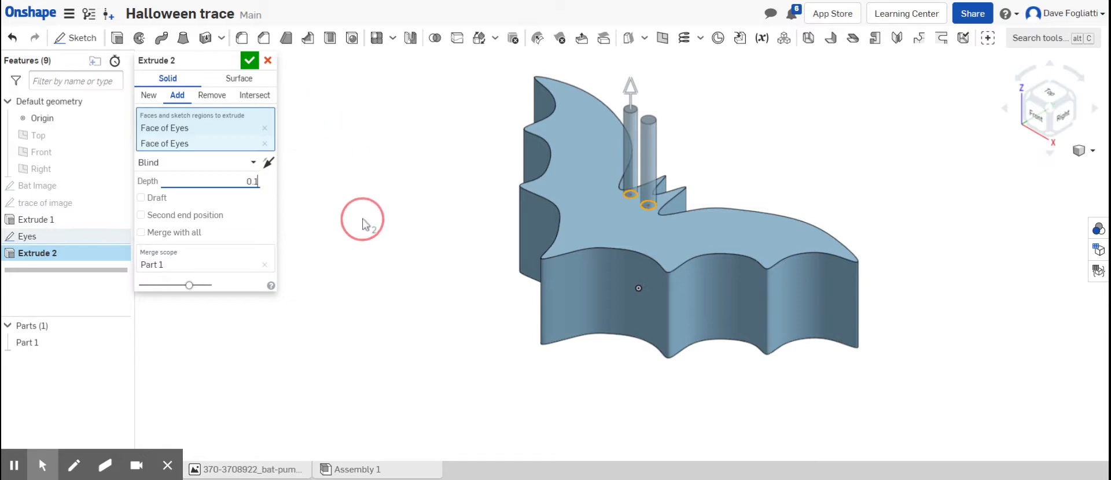
left_click(250, 59)
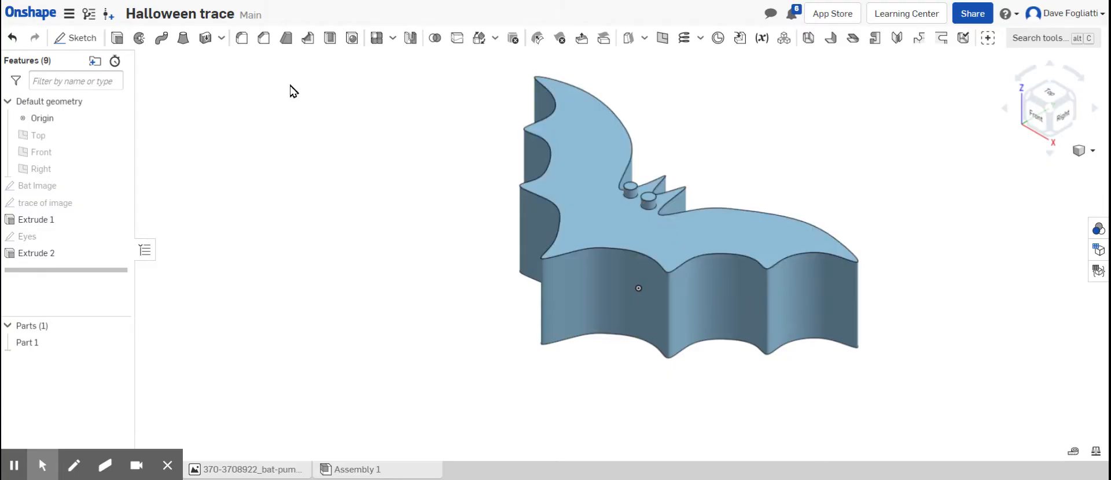
Edit the eye extrusion to remove material instead of adding it
left_click(50, 254)
double_click(51, 254)
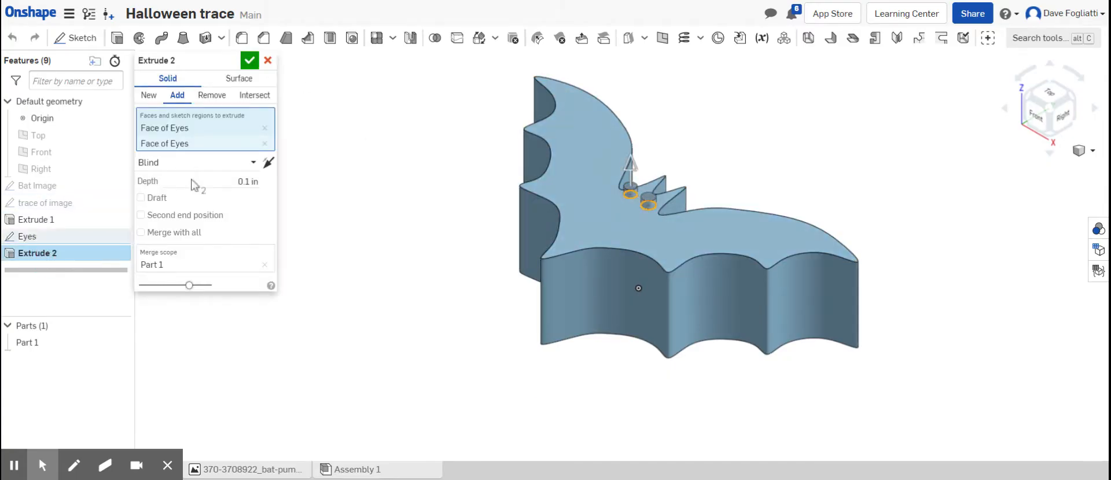
left_click(211, 96)
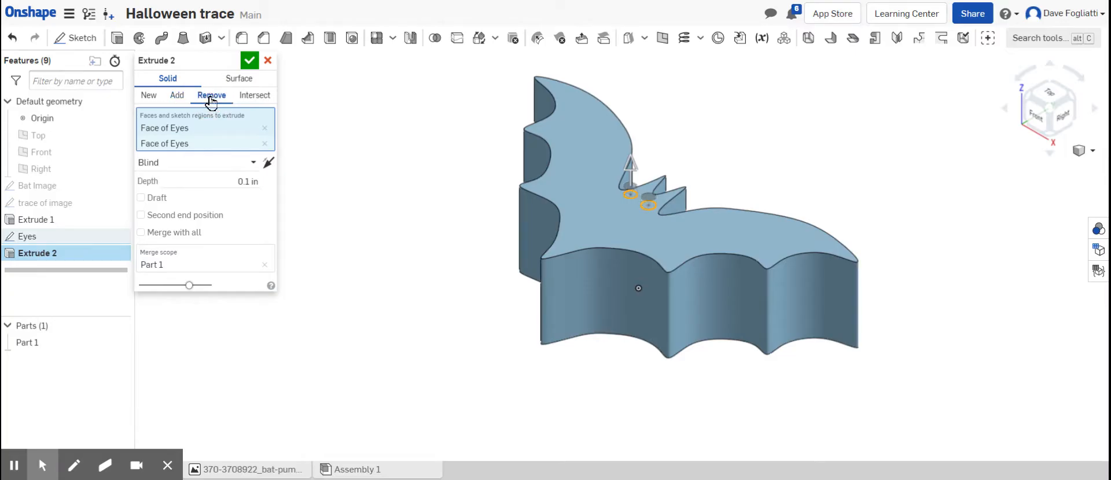
left_click(249, 61)
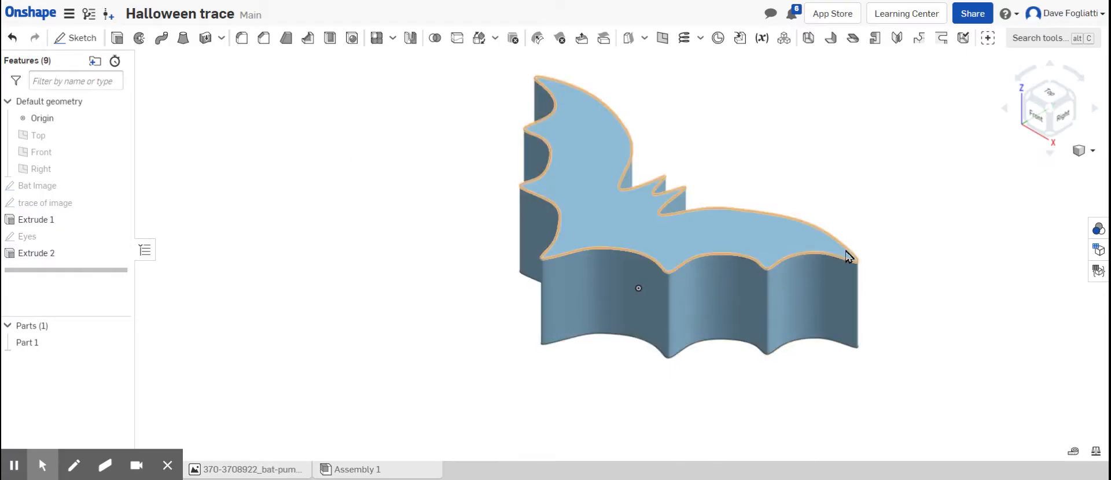
Reverse the eye cut into the bat's body to a depth of about 0.45 in and check the resulting holes
left_click(52, 253)
double_click(53, 254)
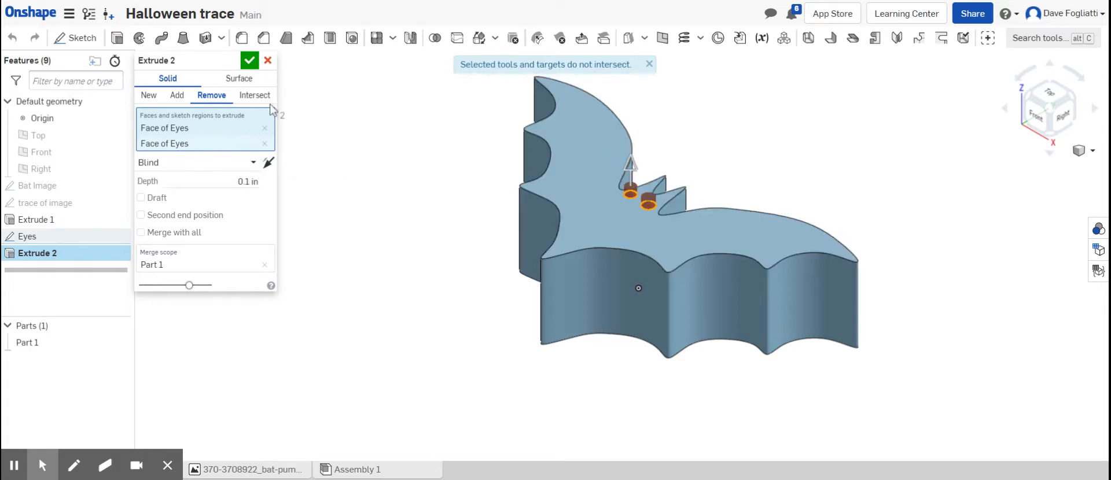
left_click_drag(631, 164, 635, 190)
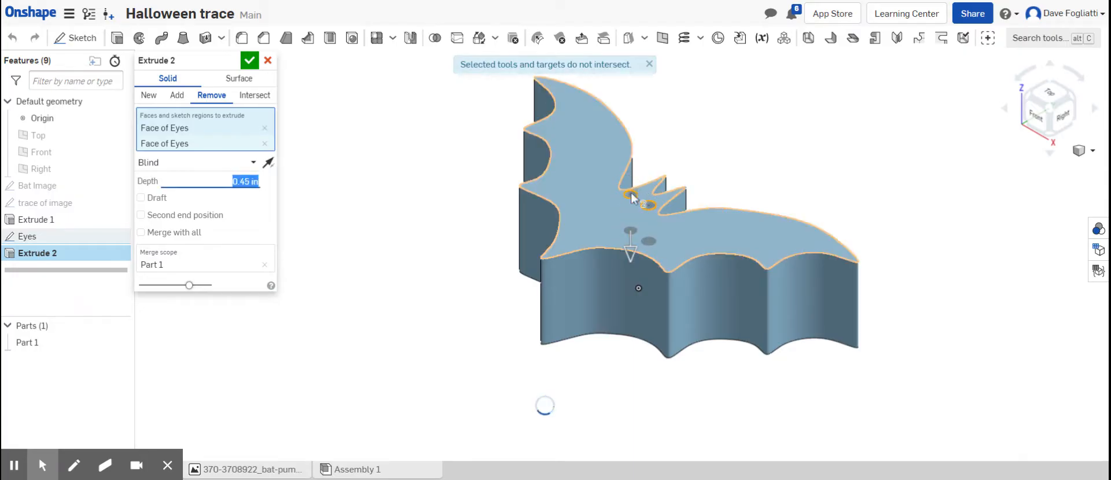
left_click(249, 60)
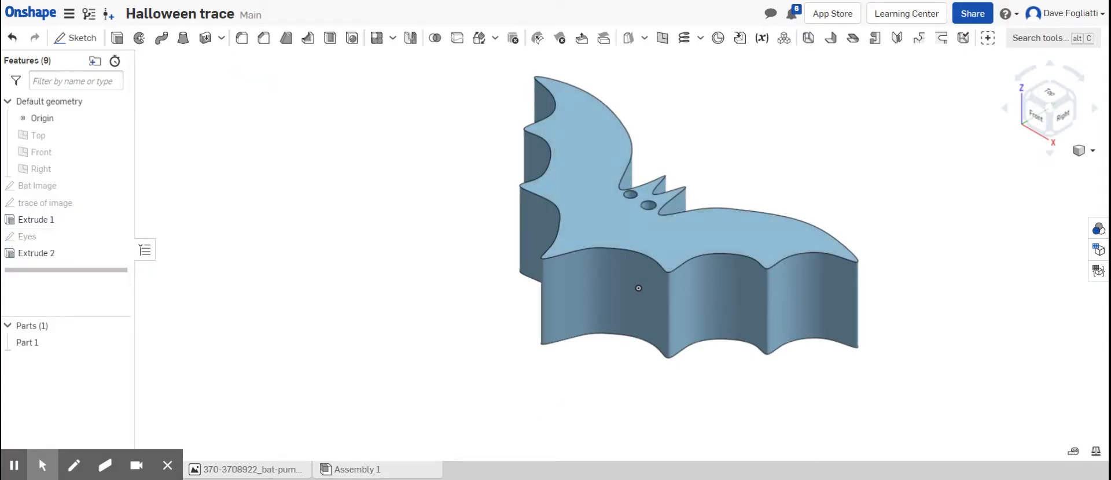
middle_click_drag(744, 246, 658, 244)
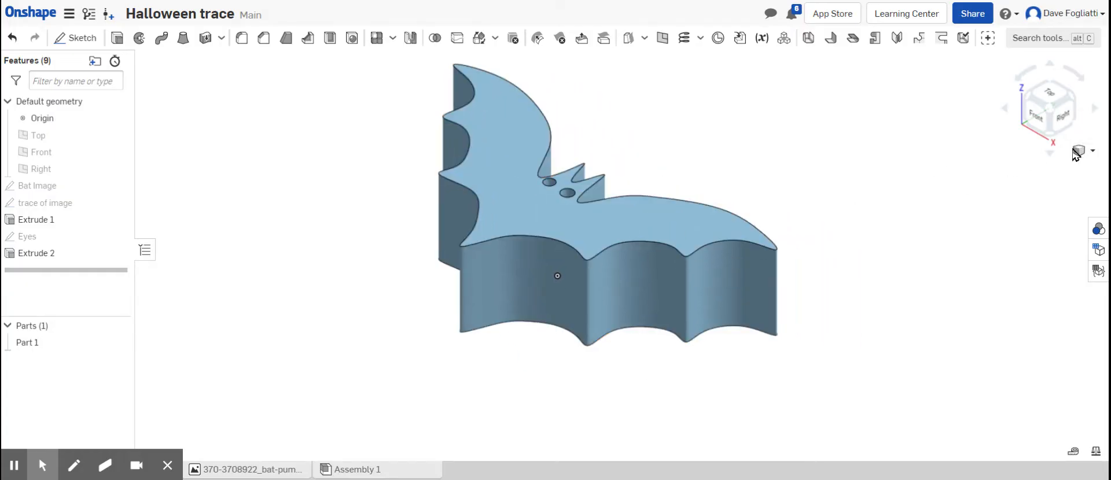
right_click_drag(694, 258, 685, 292)
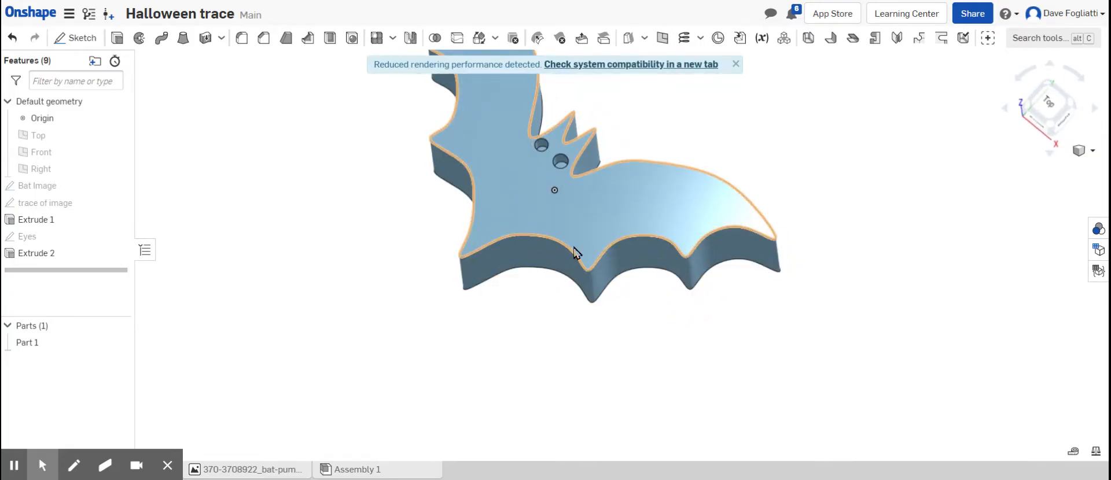